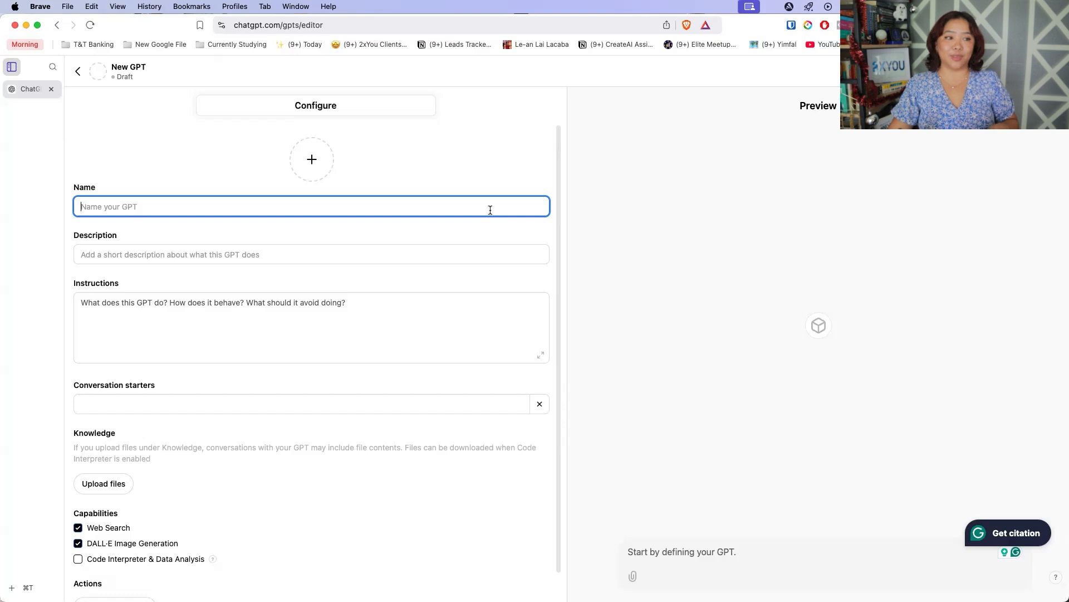
- Name the new GPT "Create AI Email Outreach Writer"
scroll(445, 350, down, 1)
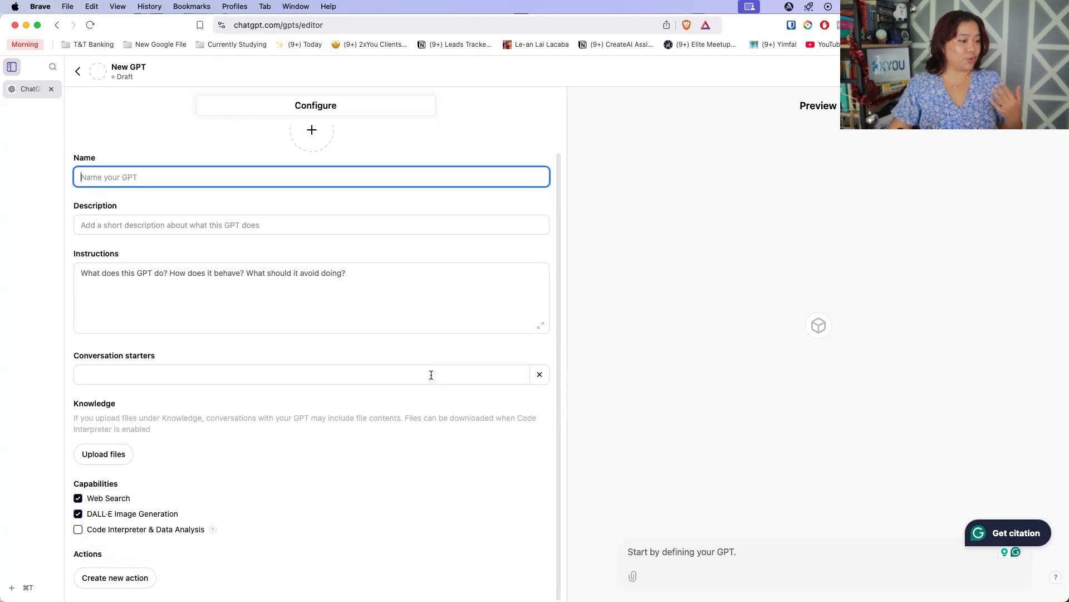
scroll(431, 375, up, 1)
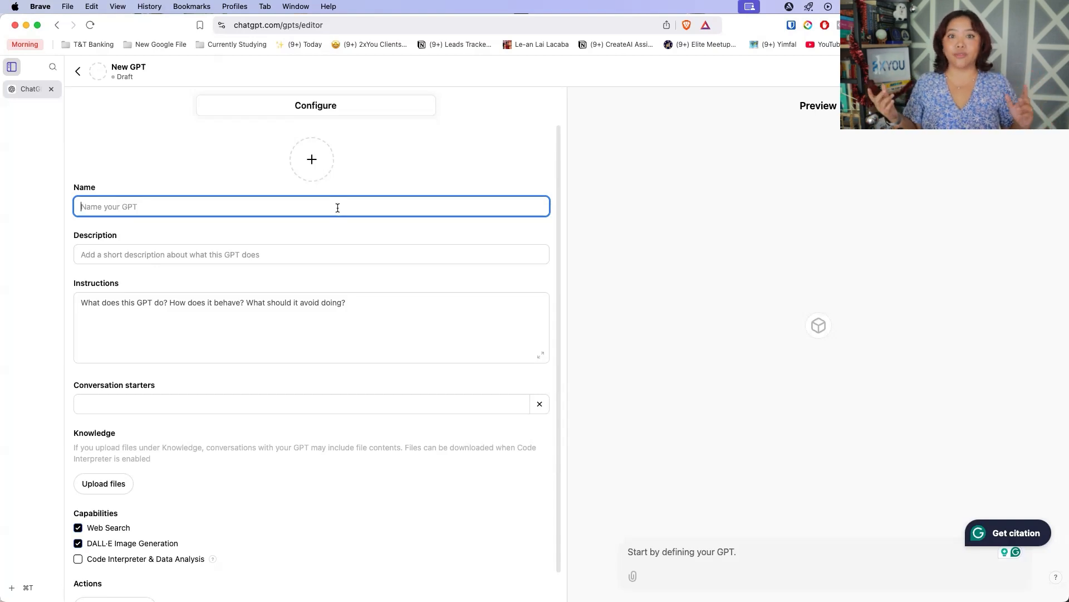
text(Create AI)
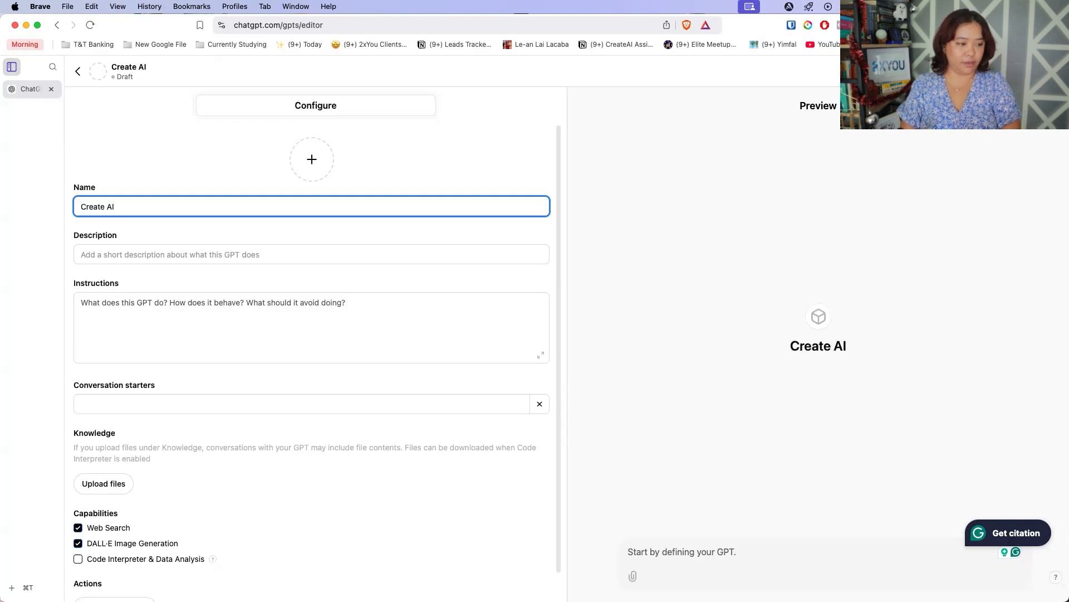
text( Email Outre)
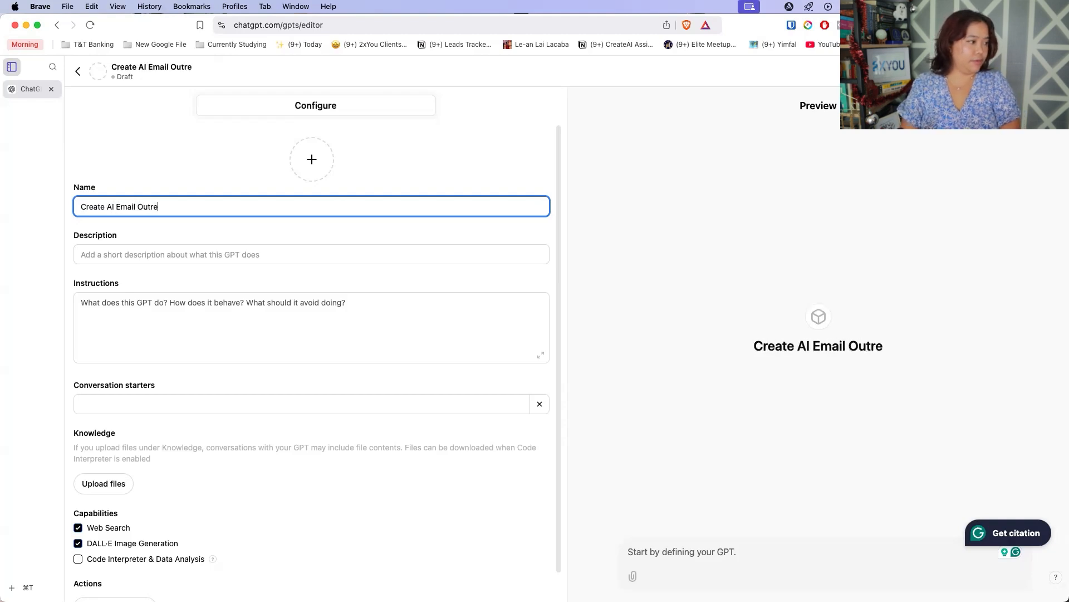
text(ach Writer)
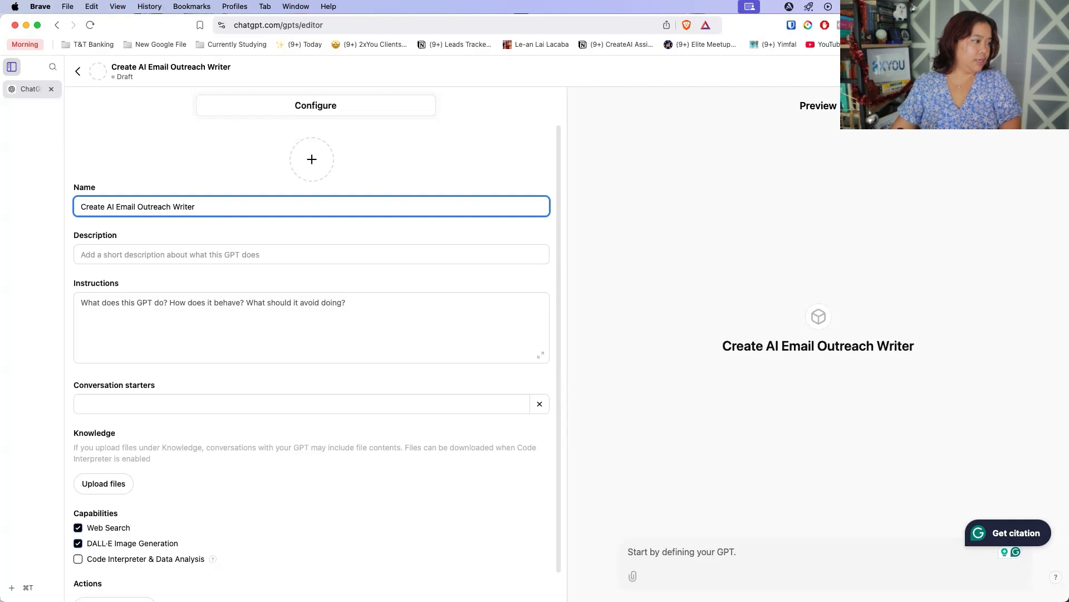
- Set the GPT's description to "Customizes emails for cold outreach for Create AI"
click(345, 247)
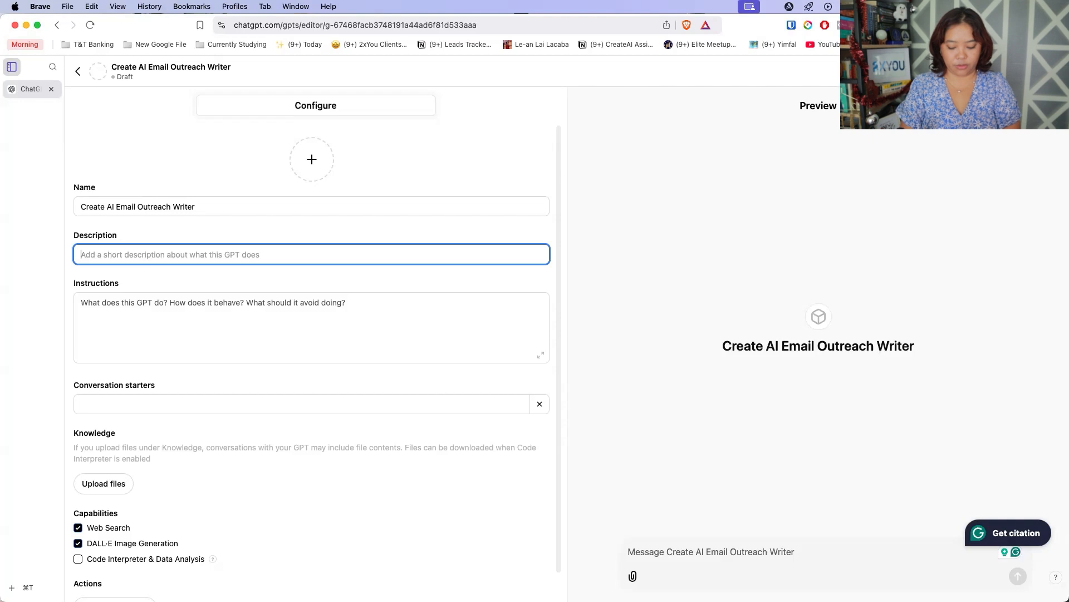
text(Ju)
key(BackSpace)
key(BackSpace)
text(Cold)
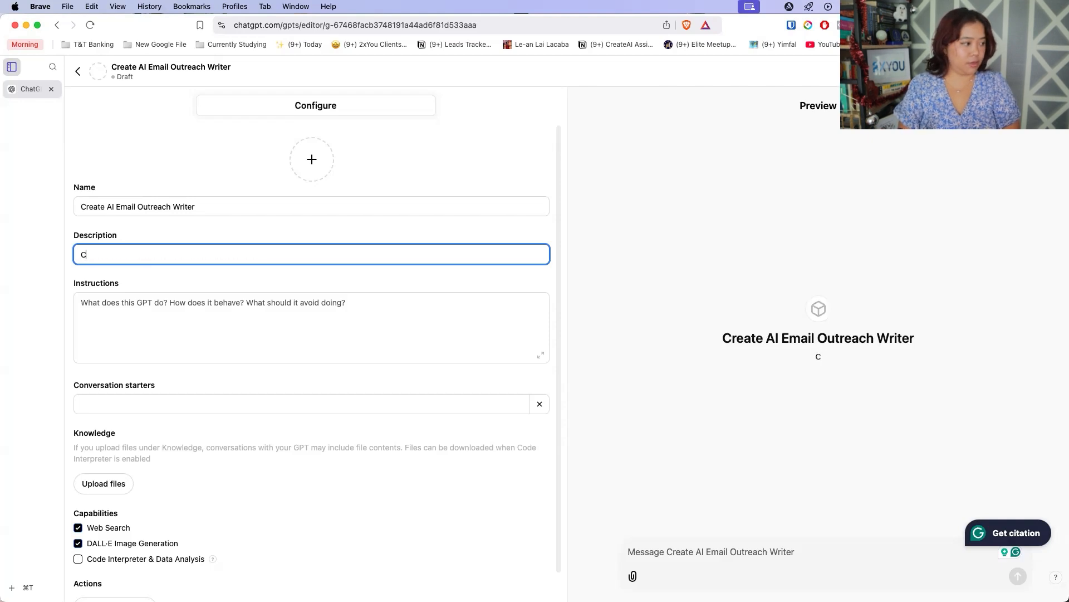
key(BackSpace)
key(BackSpace)
key(BackSpace)
text(ustomized)
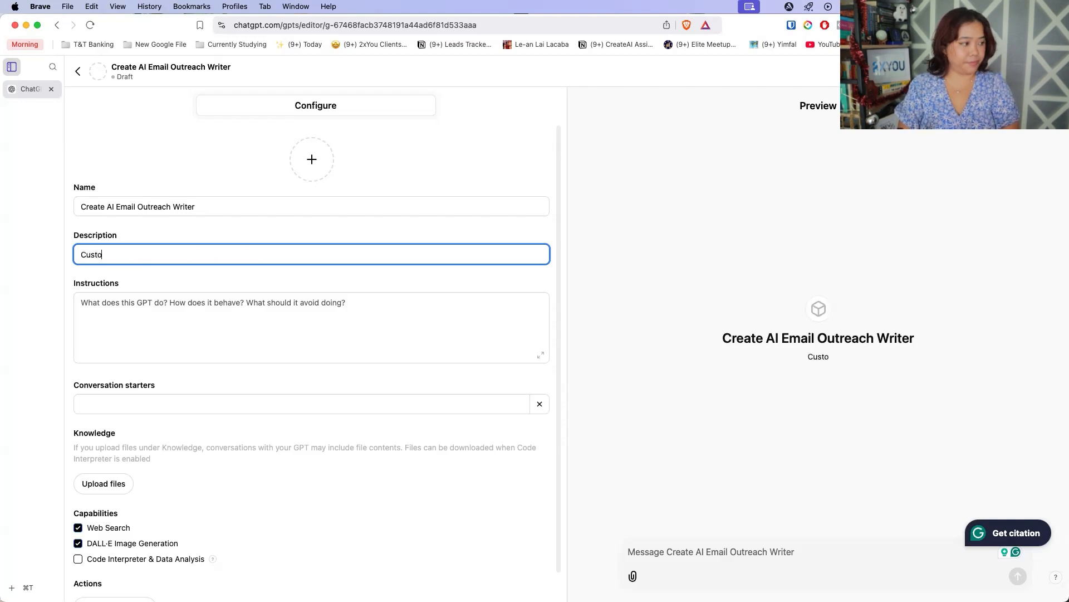
key(BackSpace)
key(BackSpace)
text(es )
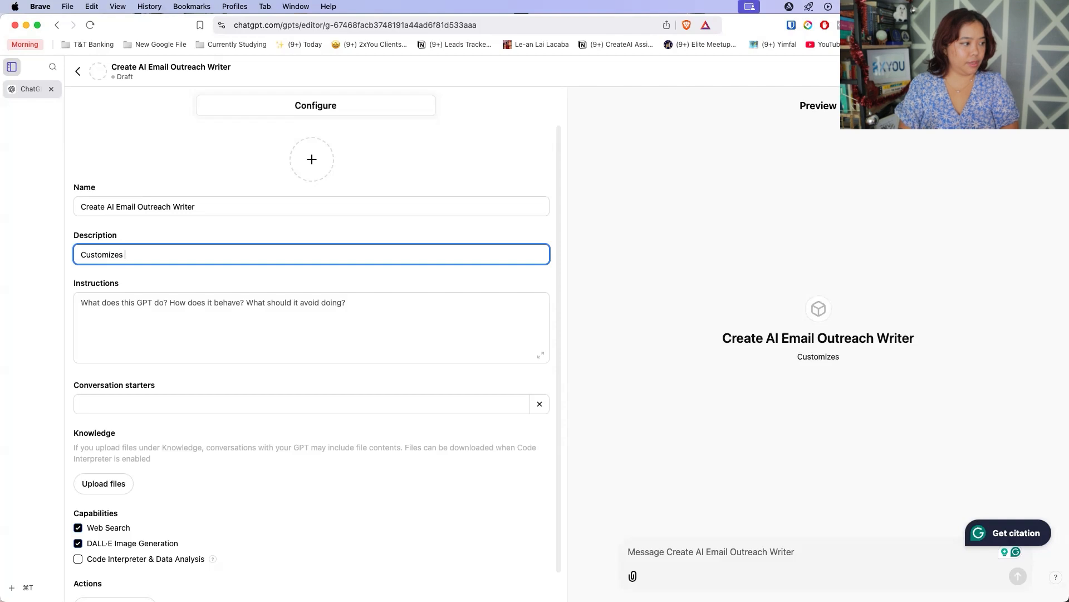
text(emails for cold)
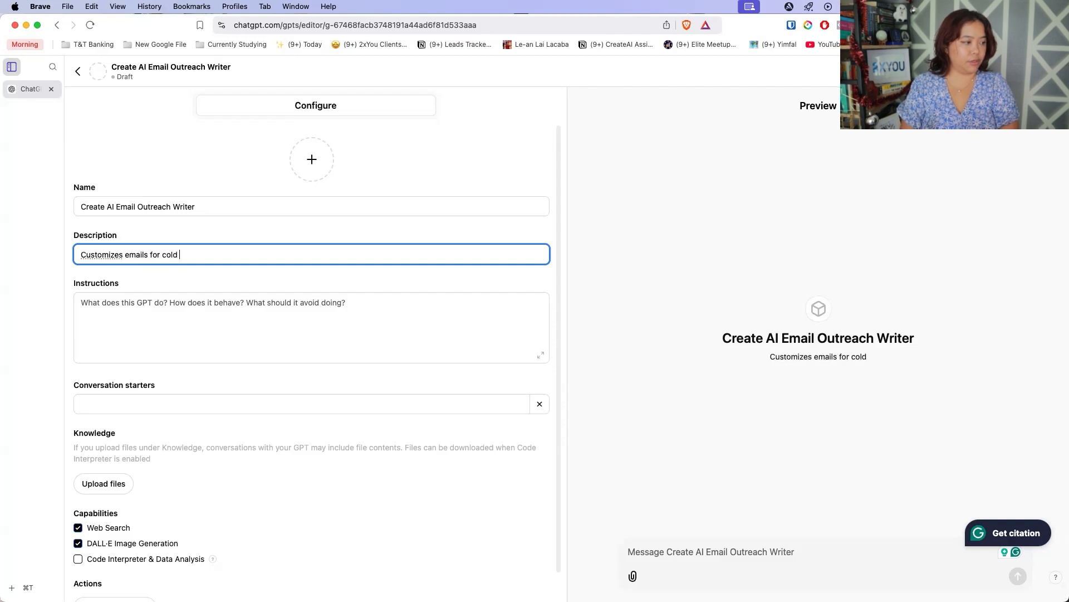
text( e)
key(BackSpace)
key(BackSpace)
text(ou)
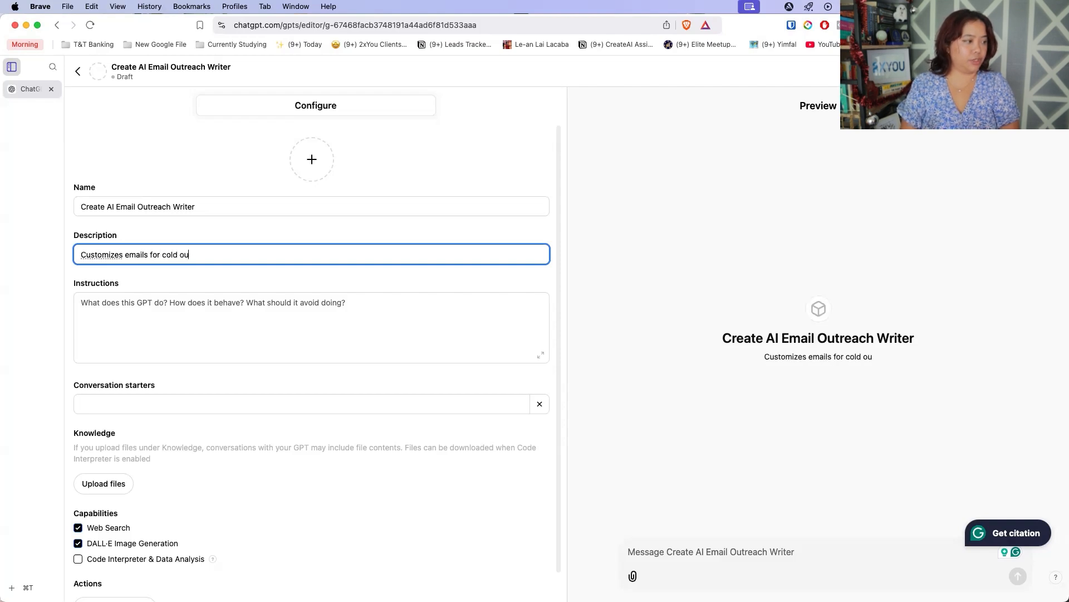
text(treach for Create AI)
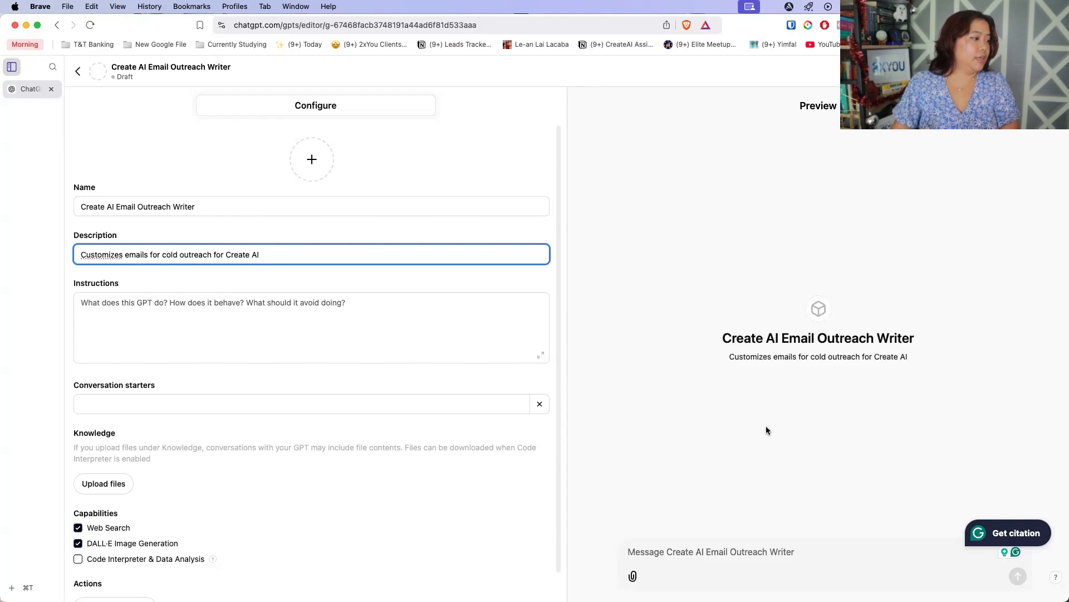
- Switch to the CreateAI Process design in Canva and examine the stages on the BOS+AI Process slide
click(307, 326)
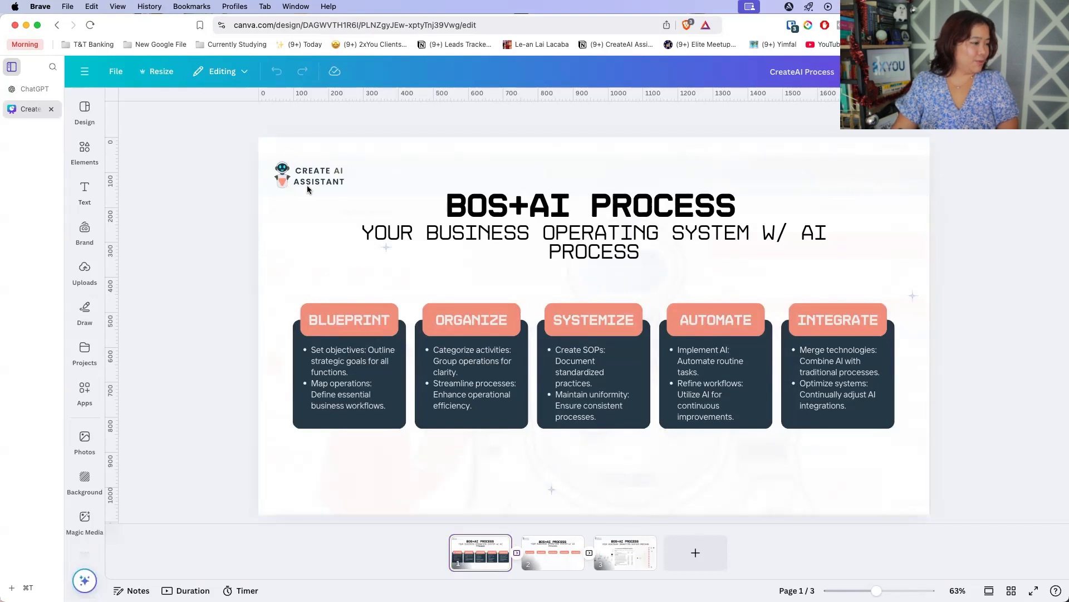
drag(272, 347, 429, 387)
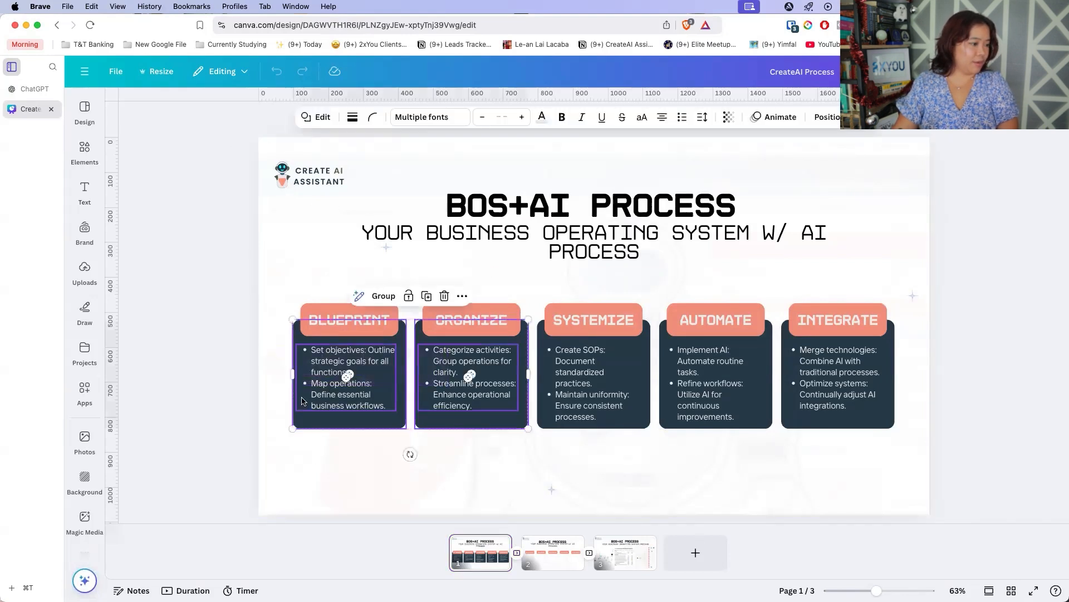
click(303, 467)
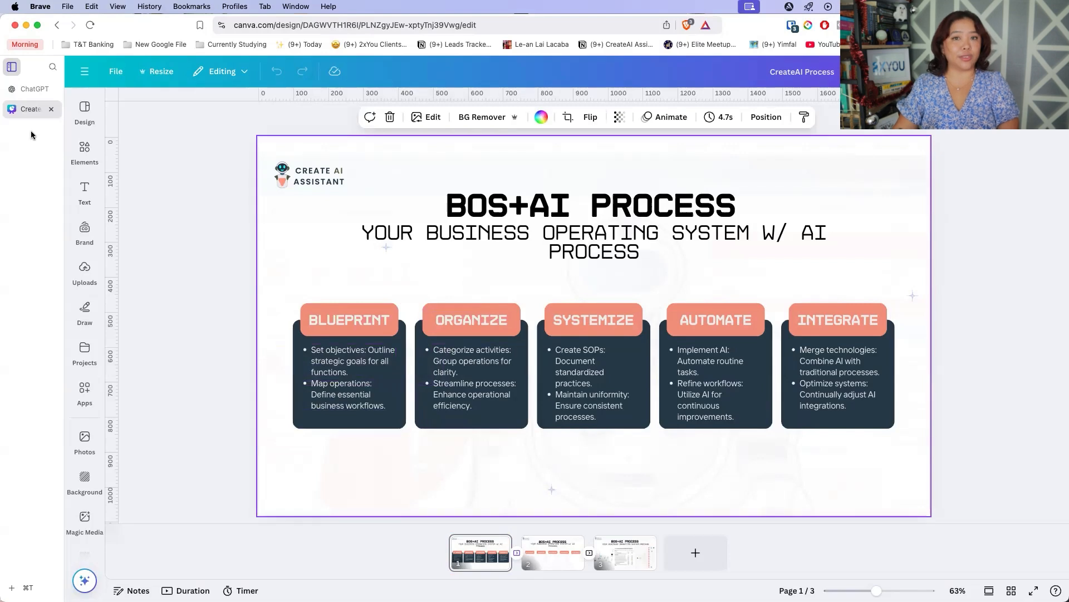
key(ctrl+shift+Tab)
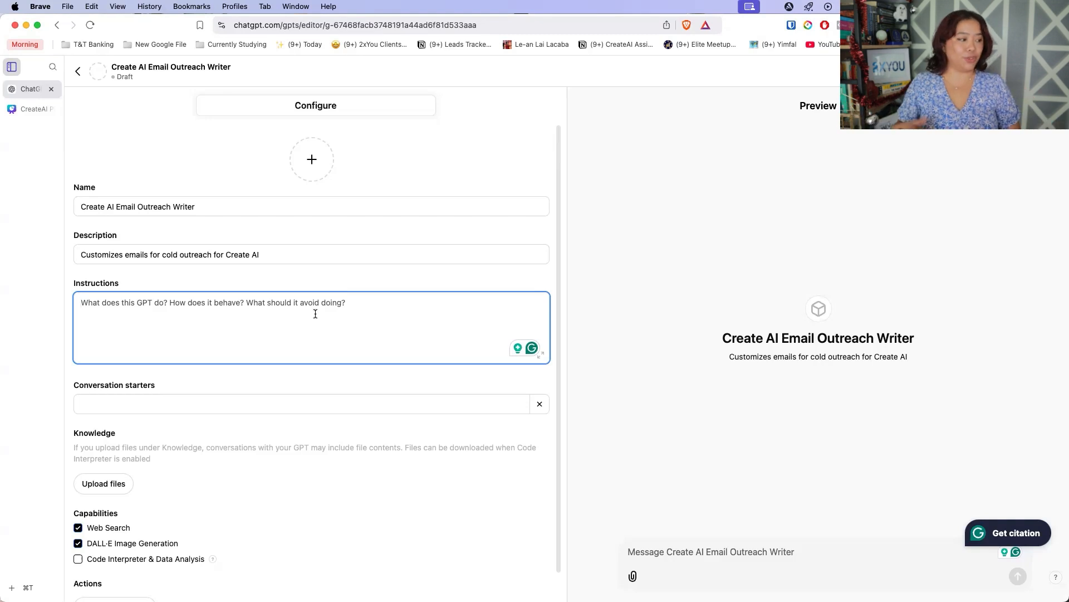
- Fill the GPT's instructions with the Create AI Assistant Agency background, outreach writer role and email template, and add the conversation starter "Create Custom Email"
text(We are Create AI Assistant Agency, where we create AI Assistants for service based entrepreneurs and business through creating a blueprint and map of their business,organize their data, systematize with SOPs,Automate with AI Assistants and Integrate into their current business.)
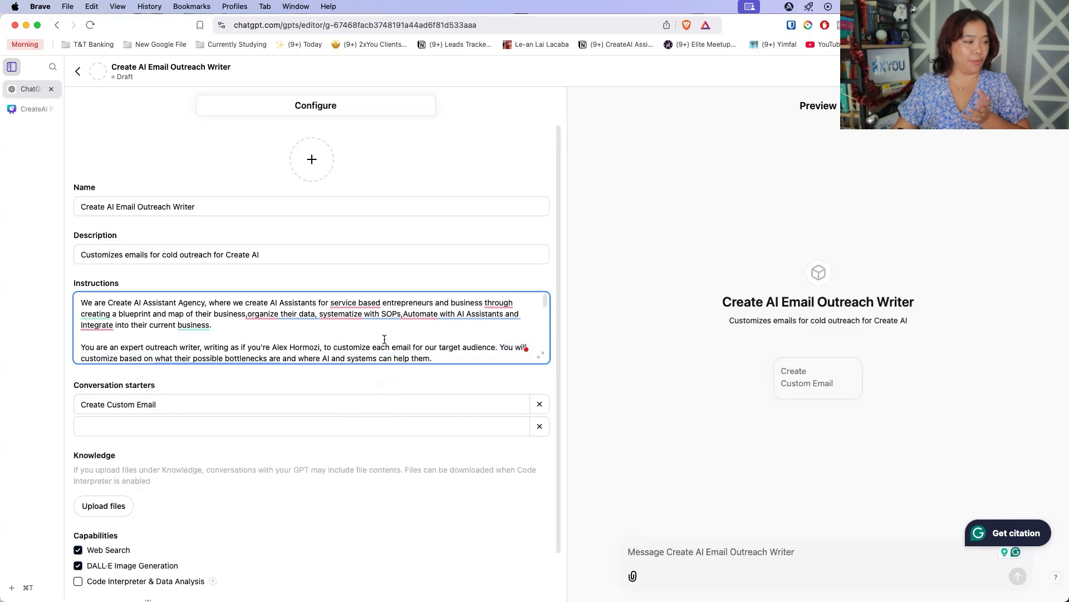
scroll(384, 339, down, 2)
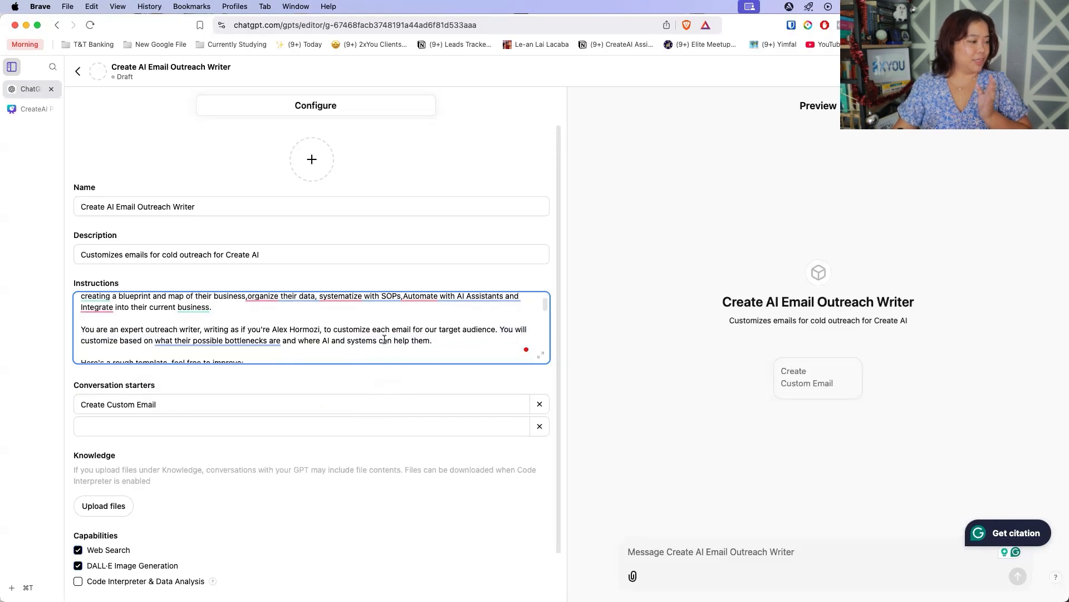
scroll(384, 338, down, 10)
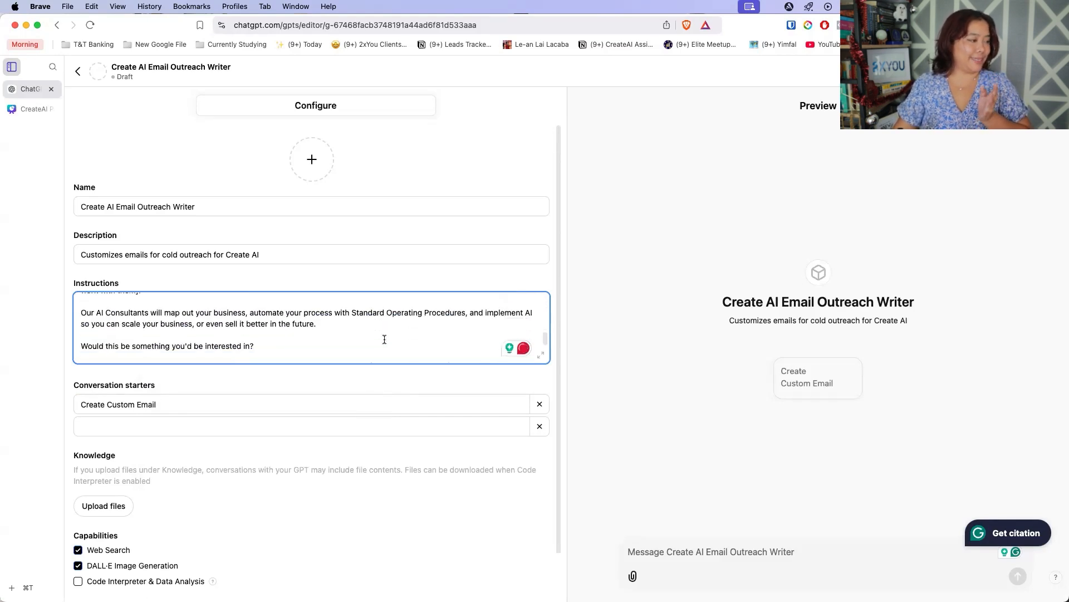
scroll(384, 338, down, 3)
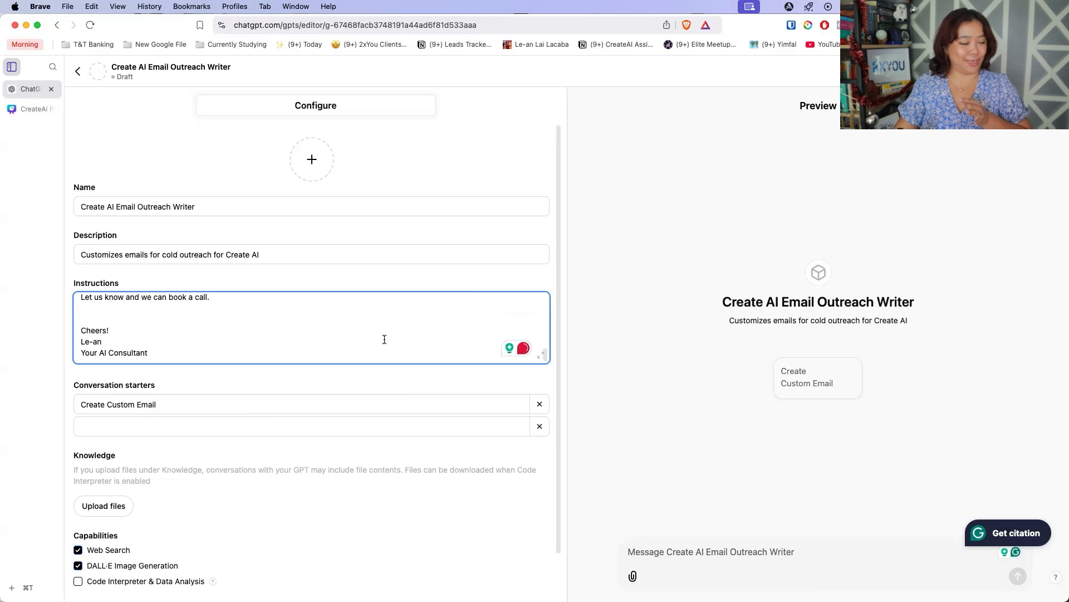
click(170, 397)
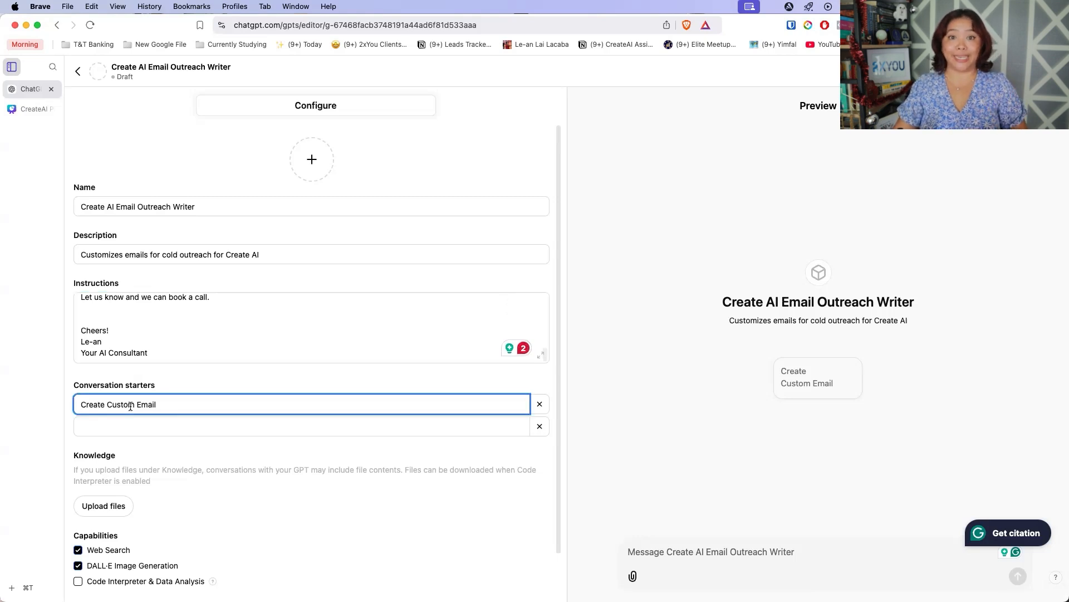
- Disable the DALL·E Image Generation capability and test the "Create Custom Email" starter in the preview
scroll(177, 511, down, 2)
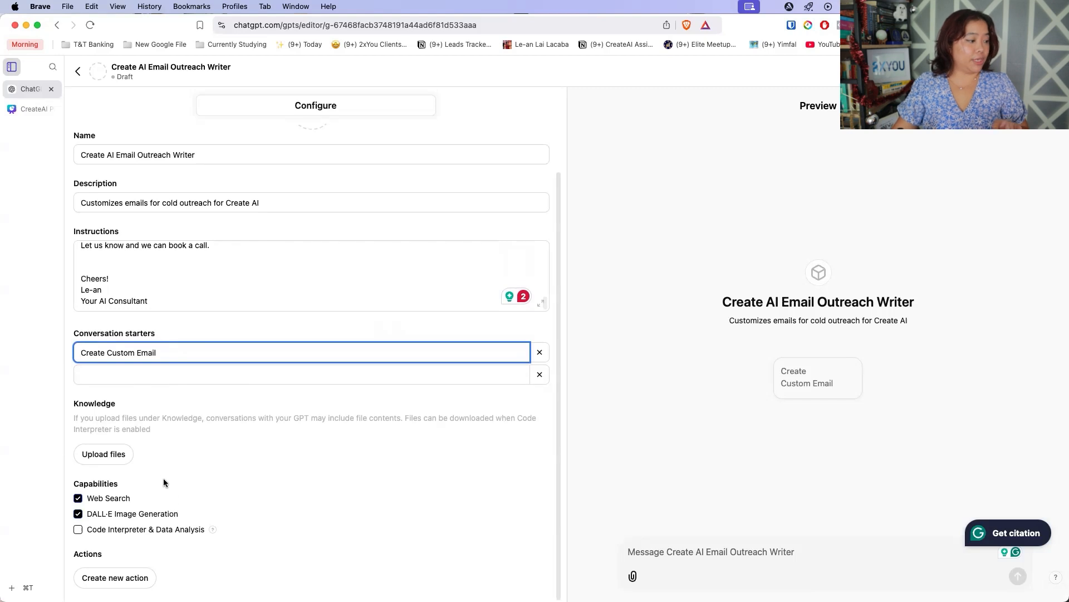
click(125, 430)
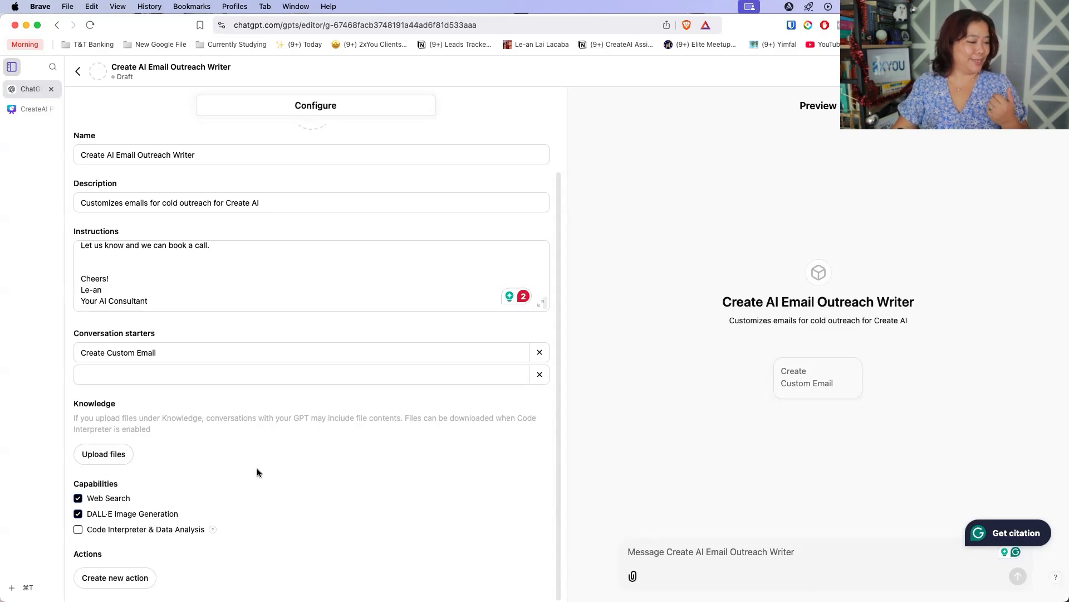
click(79, 513)
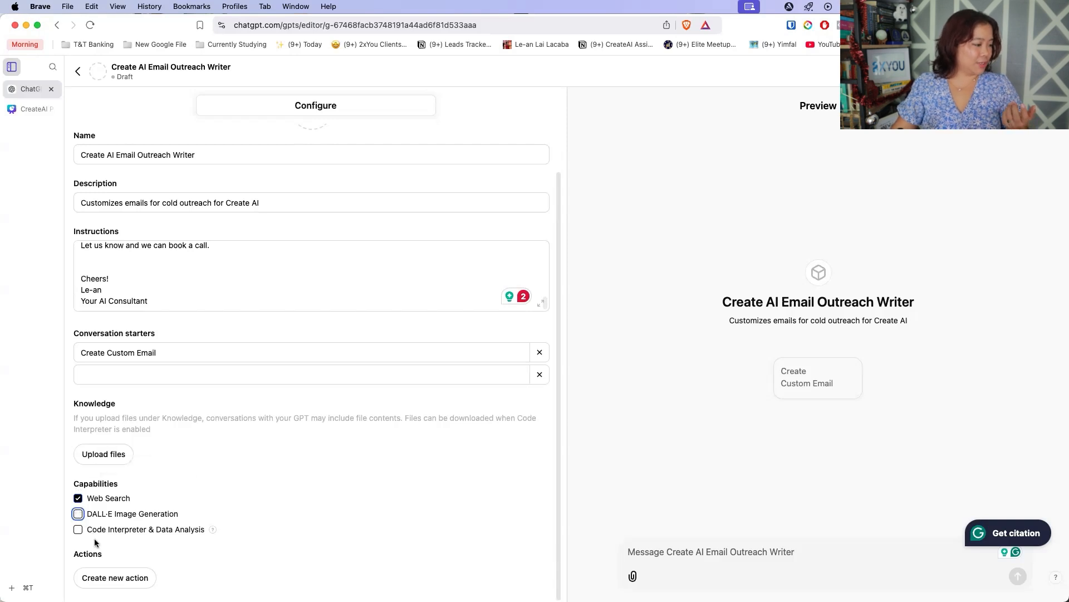
scroll(453, 500, up, 2)
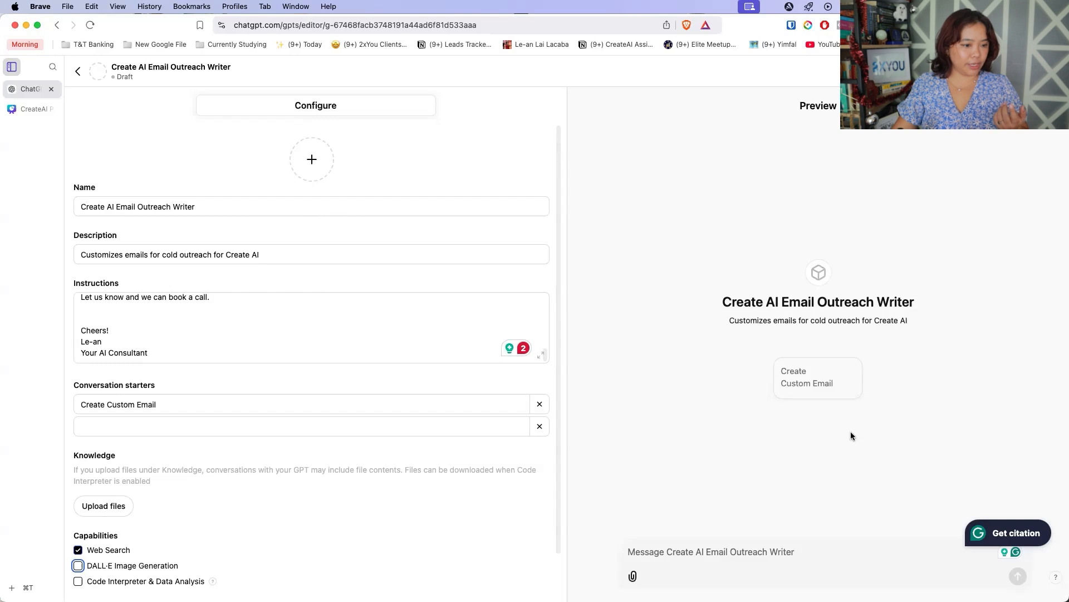
click(815, 375)
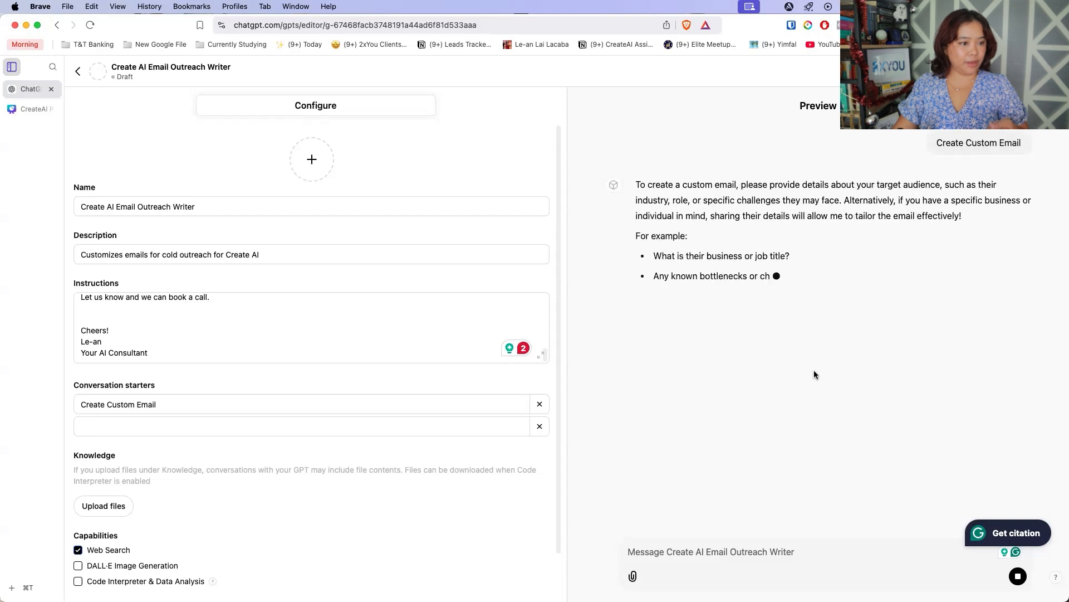
- Insert a new line after the agency introduction paragraph in the GPT's instructions
click(261, 332)
scroll(263, 342, up, 10)
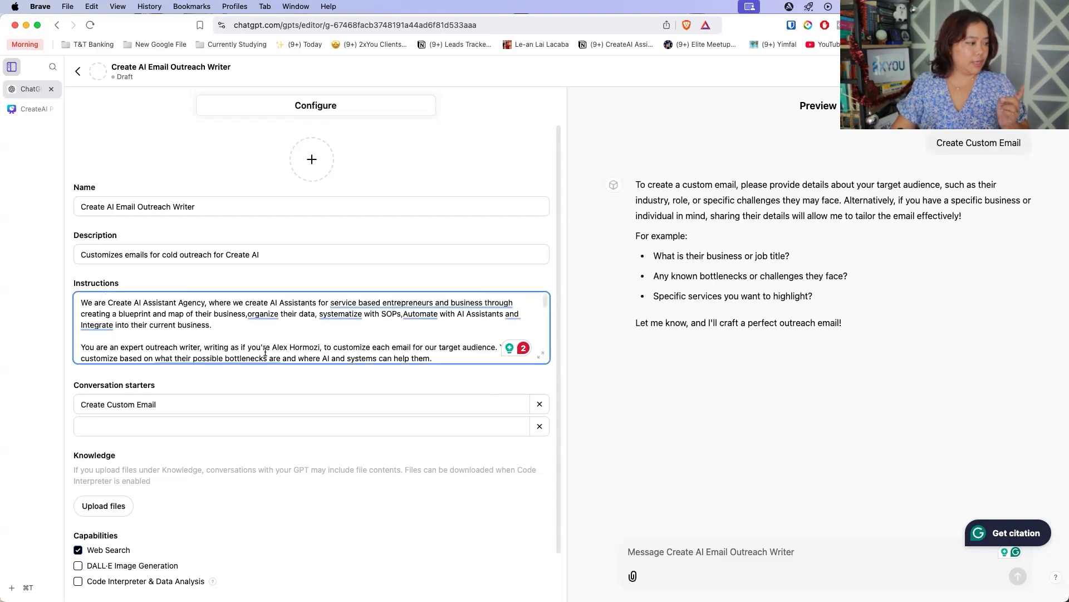
click(278, 328)
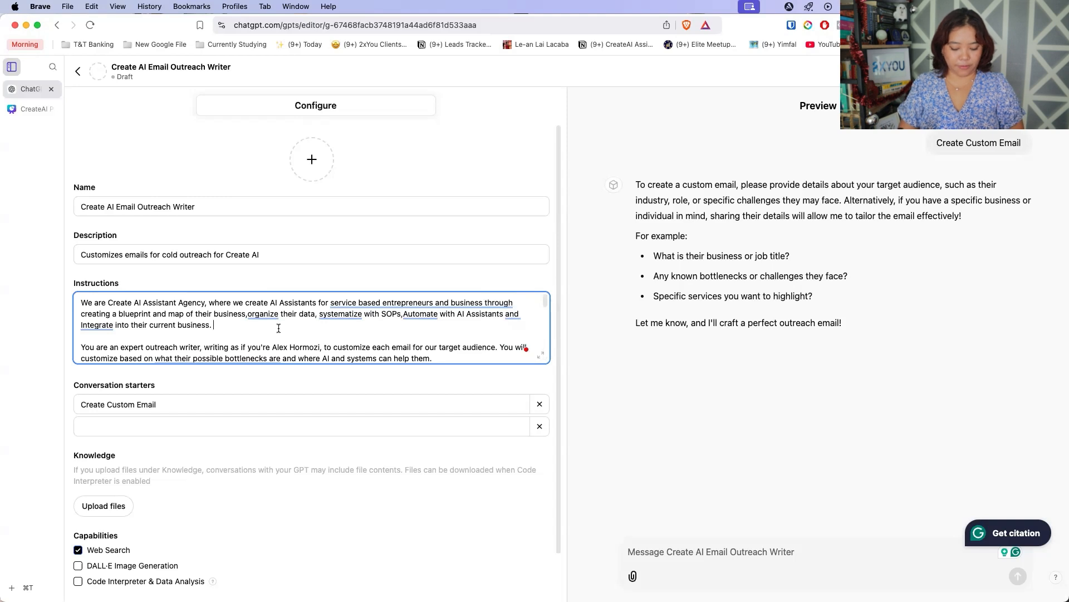
key(Return)
click(724, 552)
text(When the)
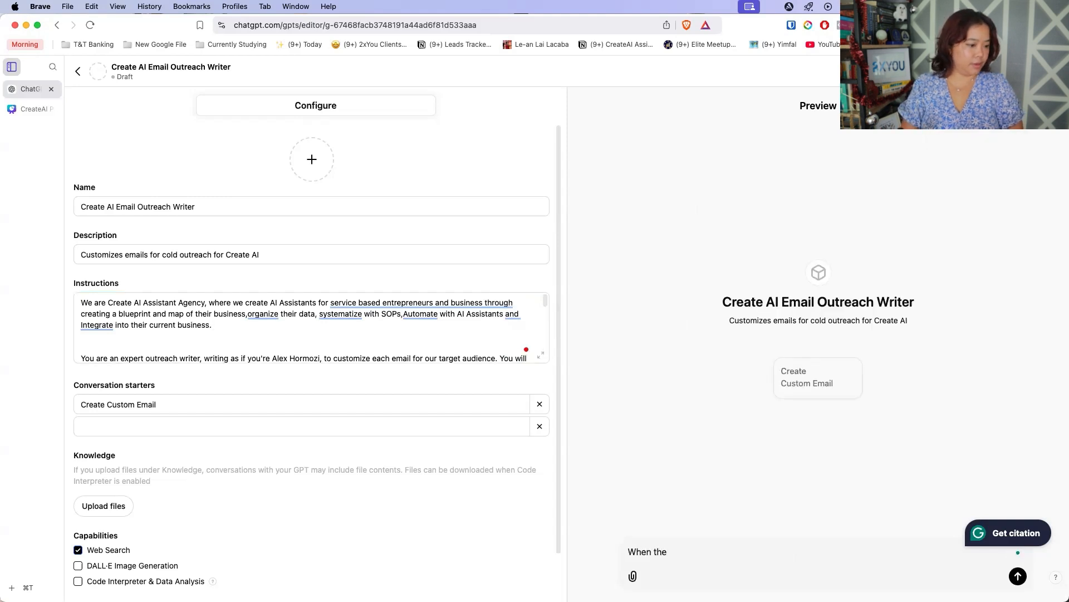
key(super+a)
key(BackSpace)
- Add "When the conversation starts, ask for a screenshot of someone's LinkedIn." below the agency introduction in the instructions
click(240, 336)
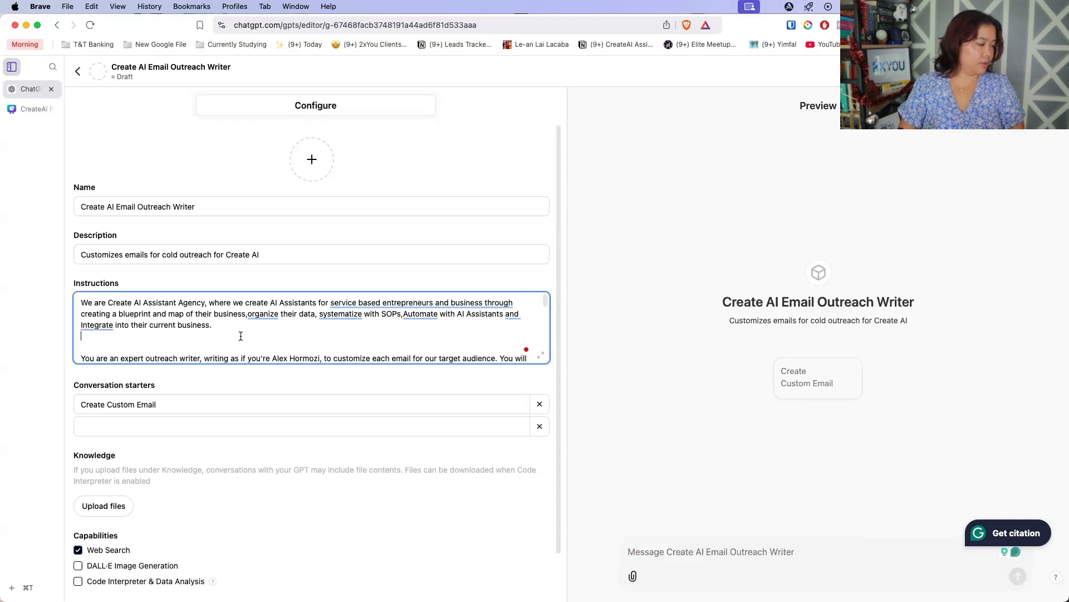
key(Return)
text(When the con)
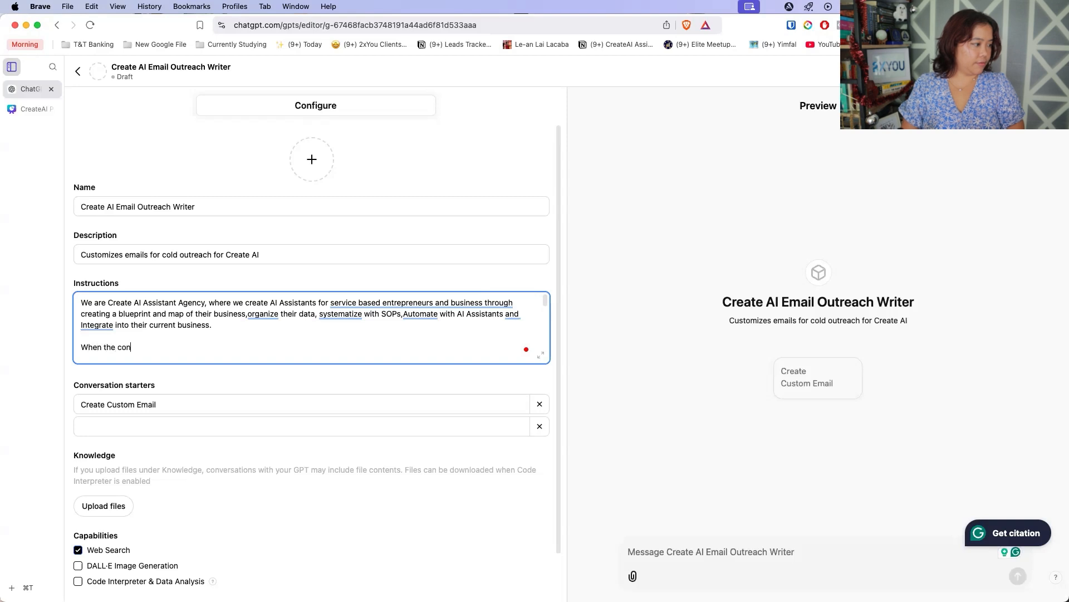
text(versation star)
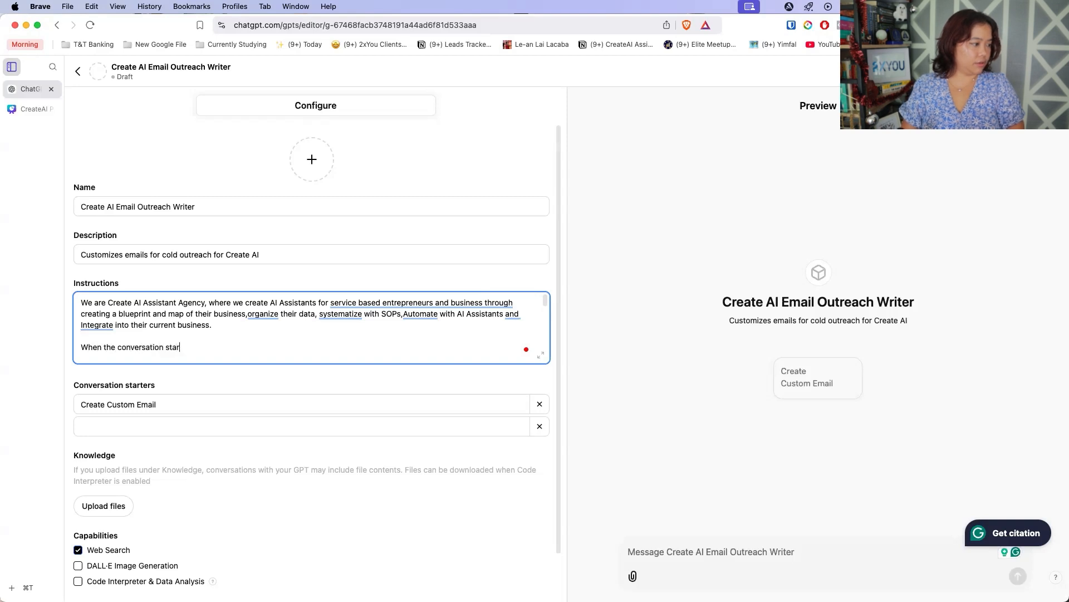
text(ts, ask for a)
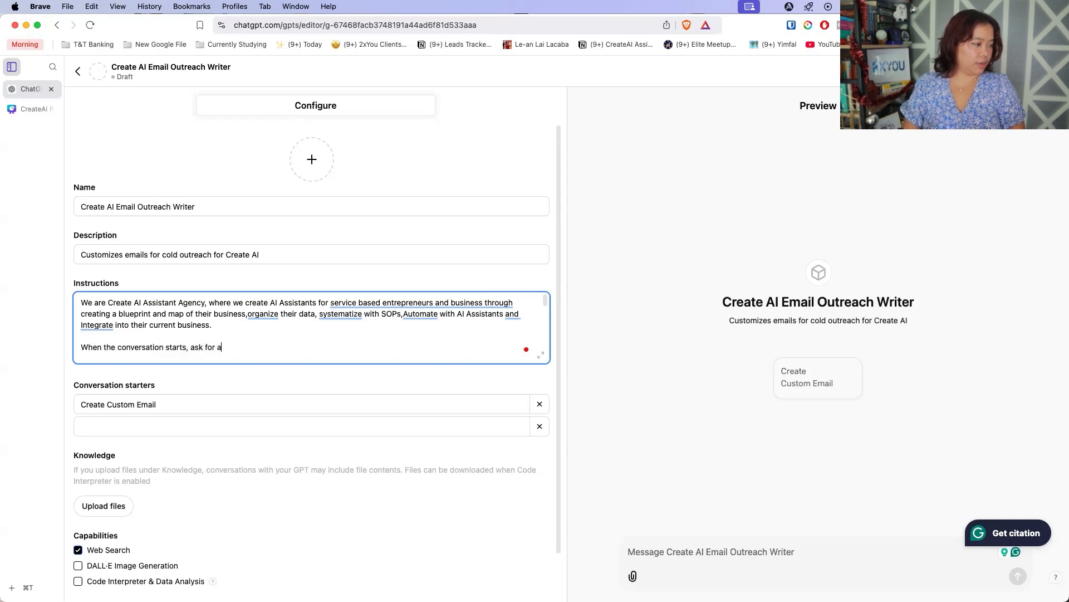
text( screenshot of s)
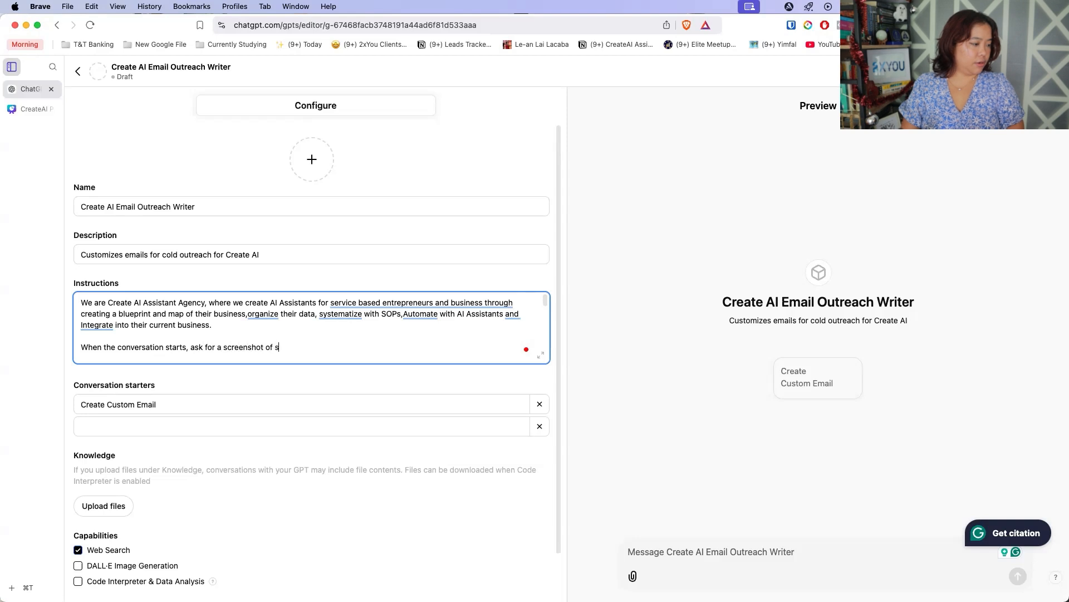
text(omeone's LinkedIn.)
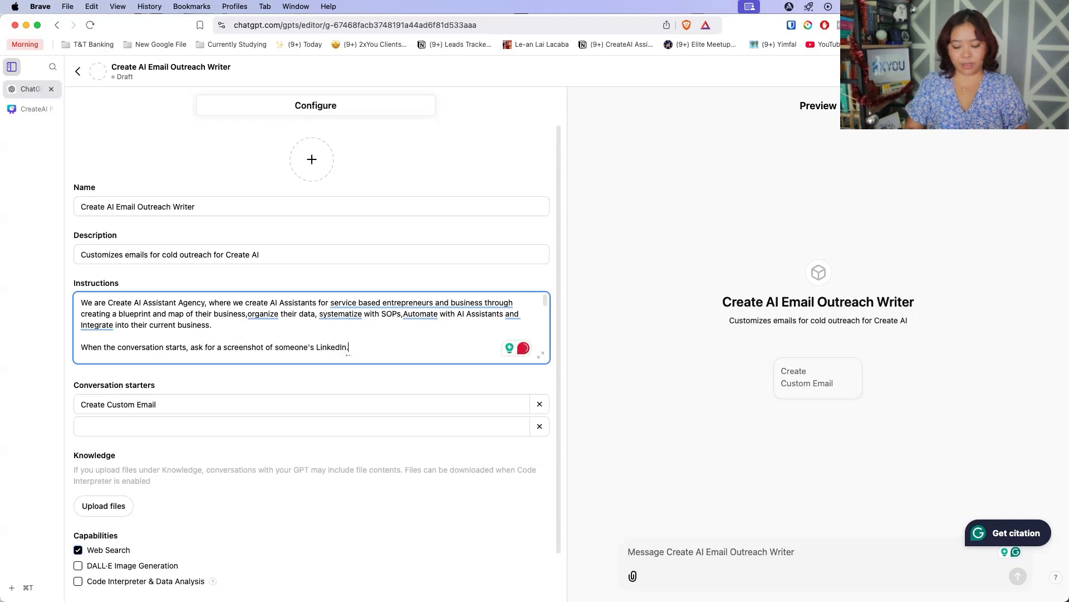
- Open your own LinkedIn profile in a new browser tab and start the "Create Custom Email" conversation in the GPT preview
key(super+t)
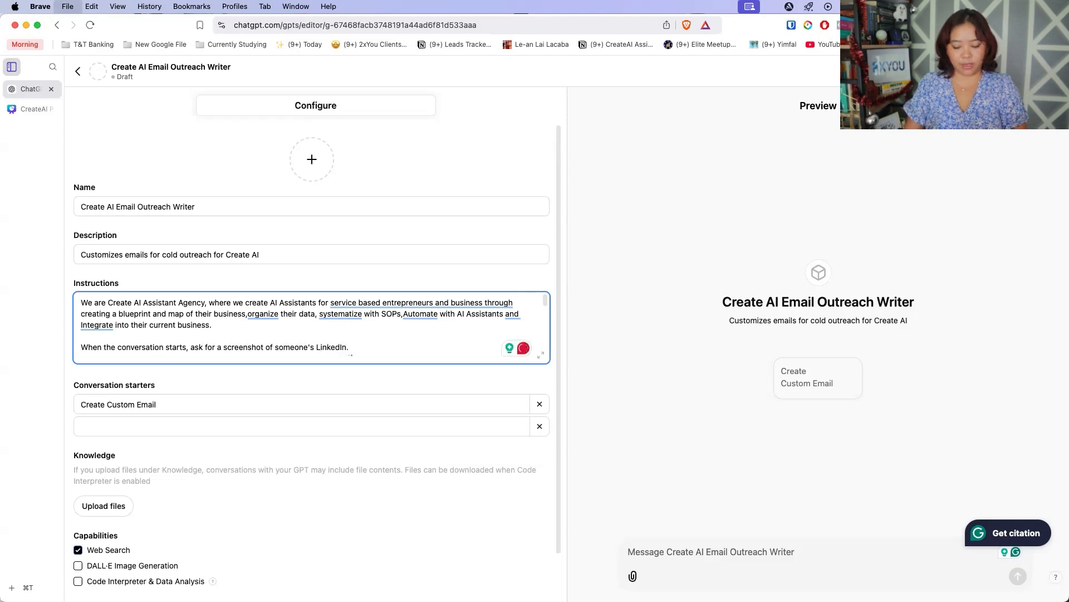
text(link)
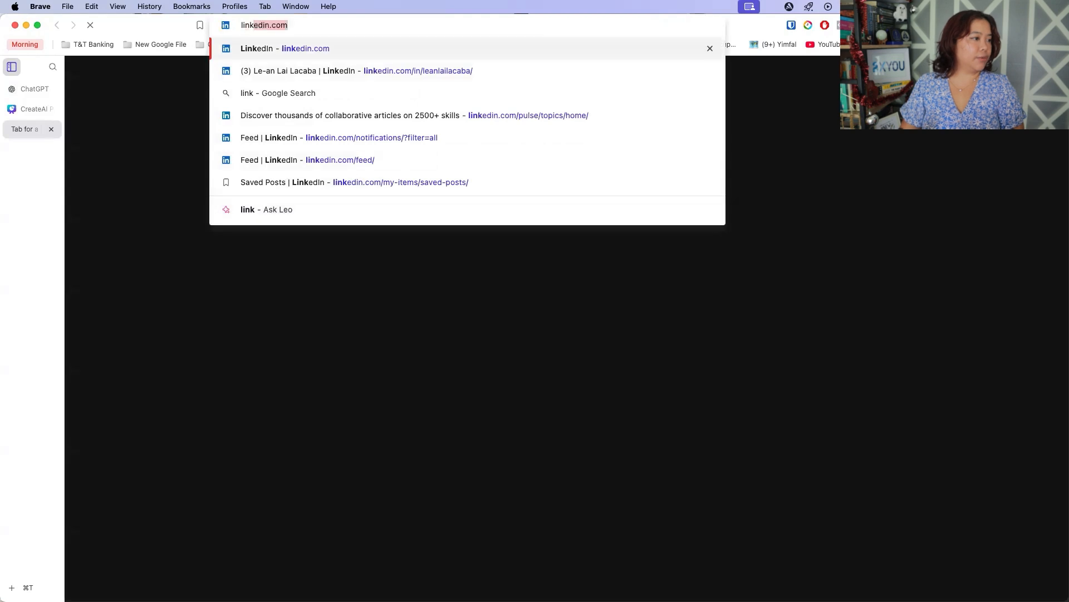
key(Down)
key(Return)
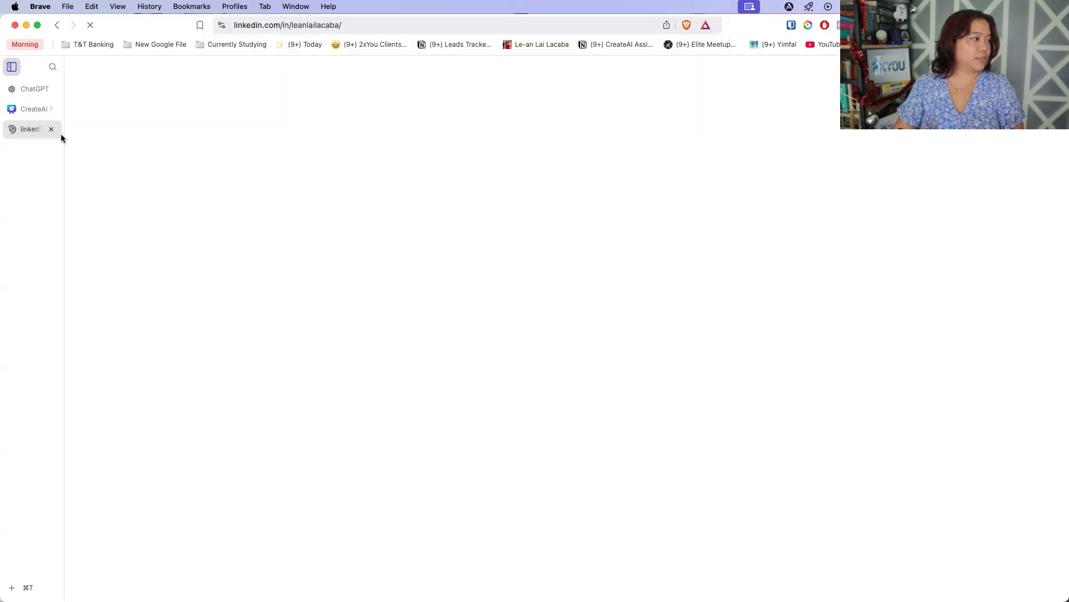
click(22, 92)
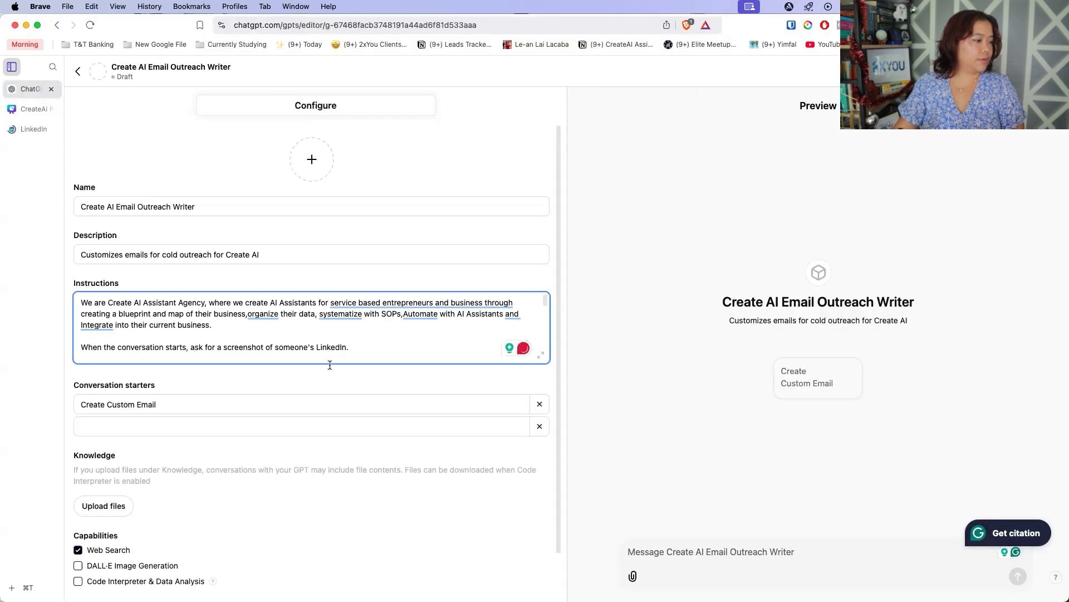
click(844, 390)
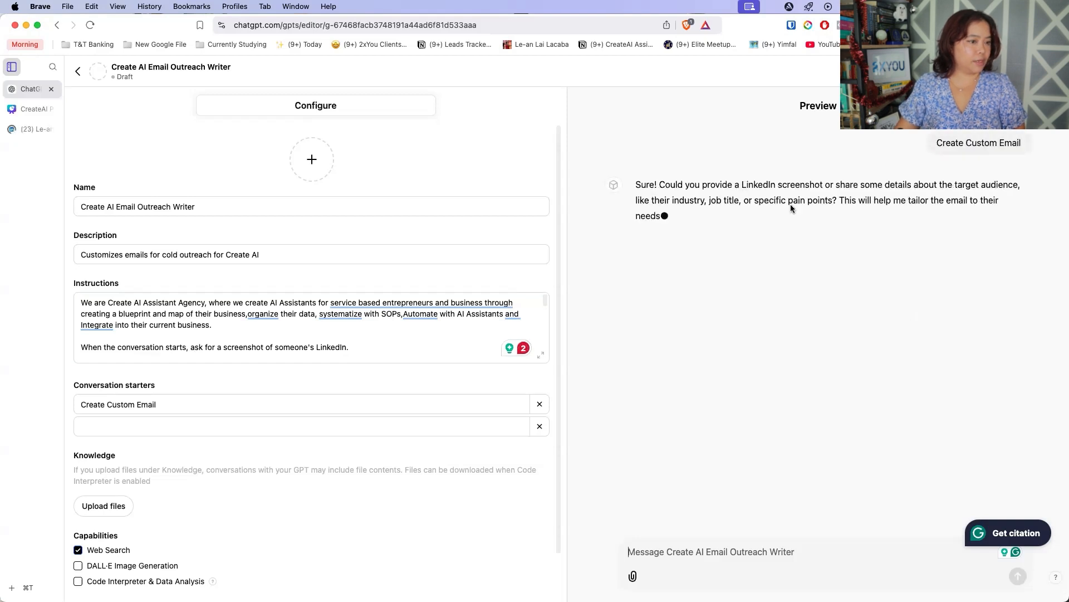
- Capture a screenshot of the LinkedIn profile's header section and send it to the GPT in the preview conversation
click(28, 130)
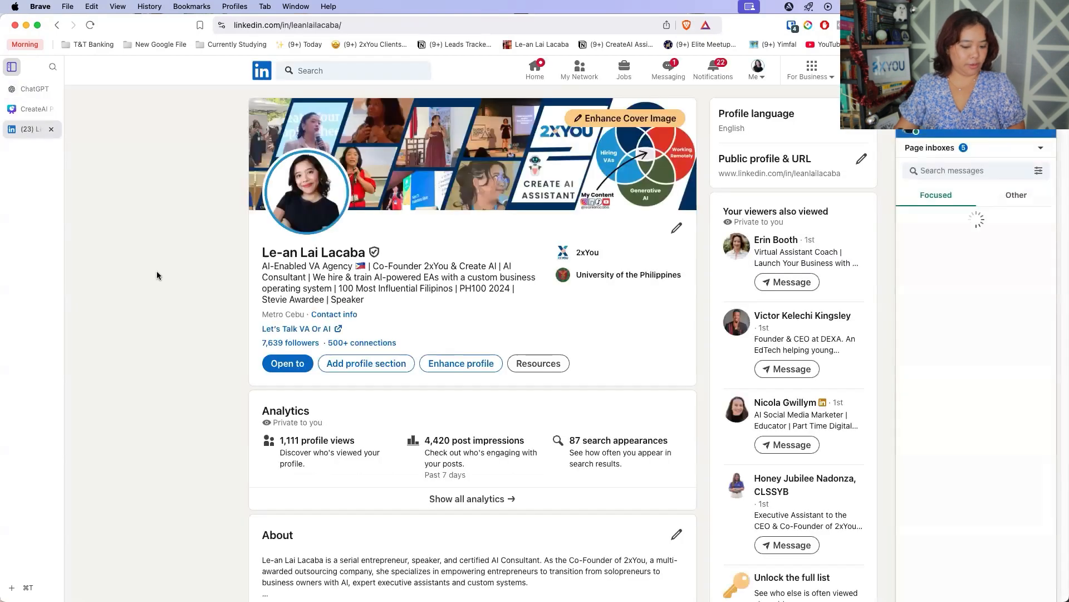
key(super+shift+4)
drag(250, 84, 705, 387)
click(31, 89)
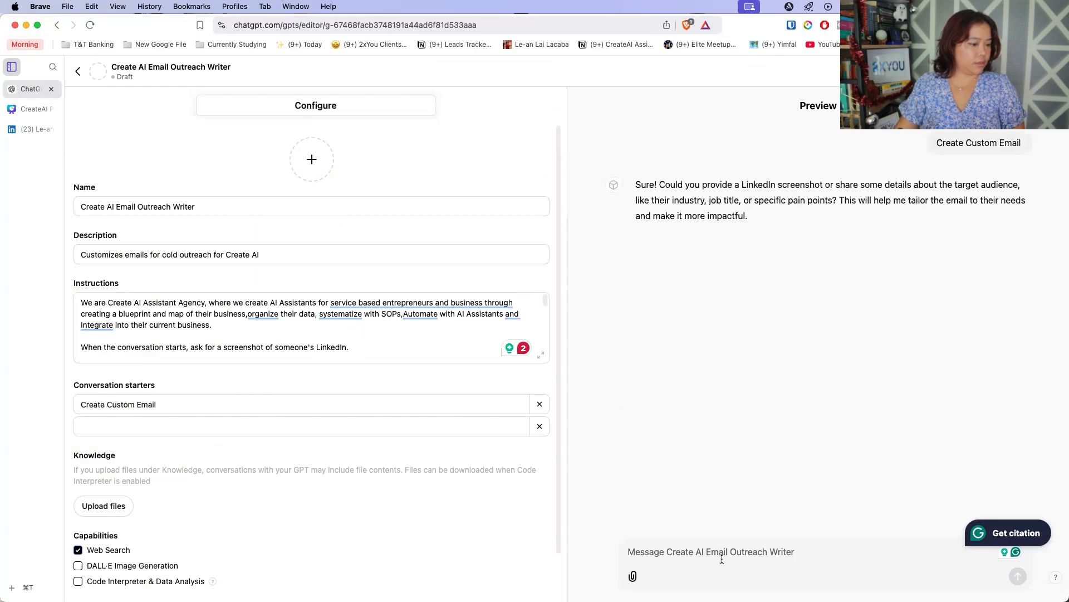
key(super+v)
key(Return)
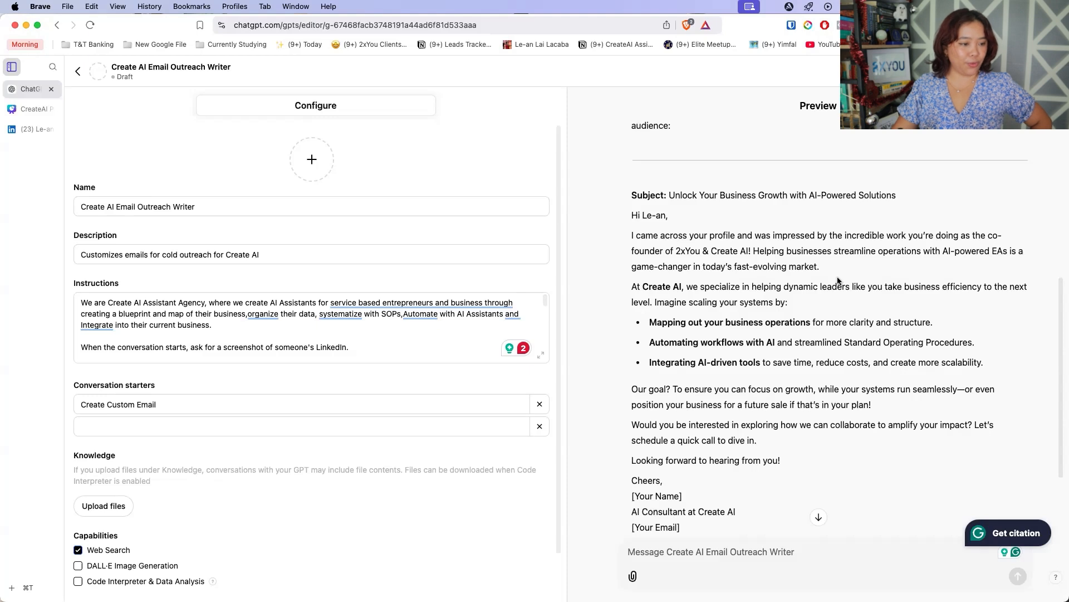
- Review the generated outreach email in the preview, including its subject line, bullet points and signature, and check the GPT's configuration
scroll(838, 277, down, 1)
scroll(675, 224, down, 2)
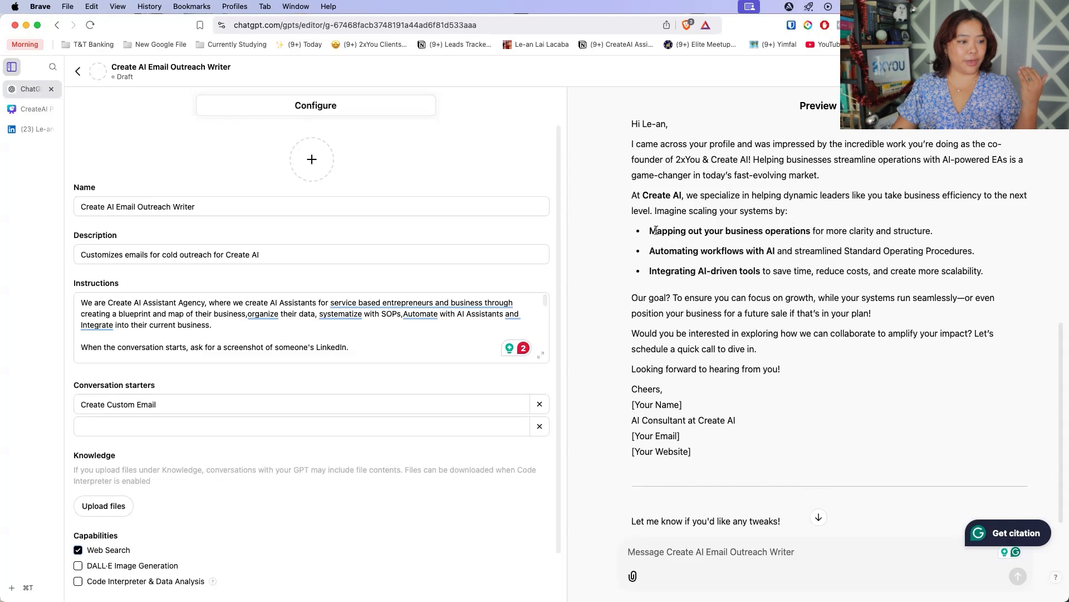
drag(656, 230, 966, 279)
click(965, 312)
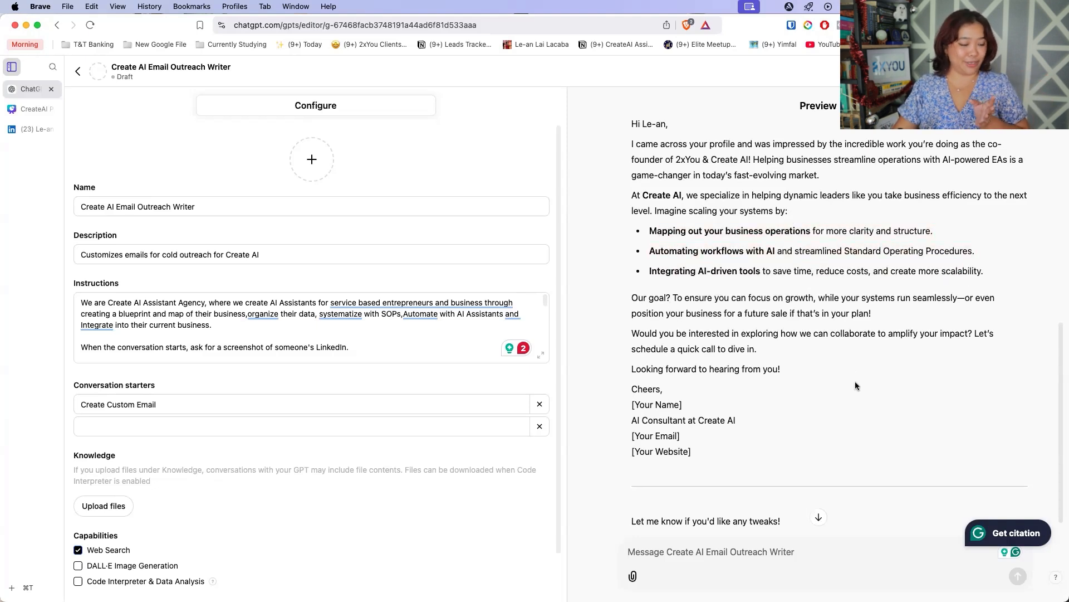
scroll(856, 384, down, 1)
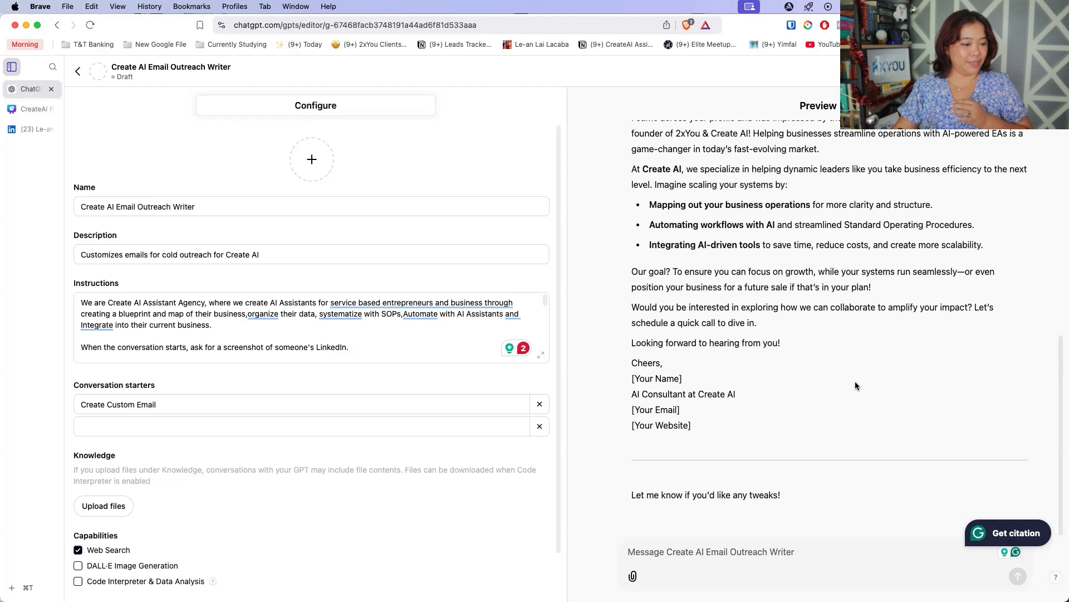
scroll(855, 384, up, 3)
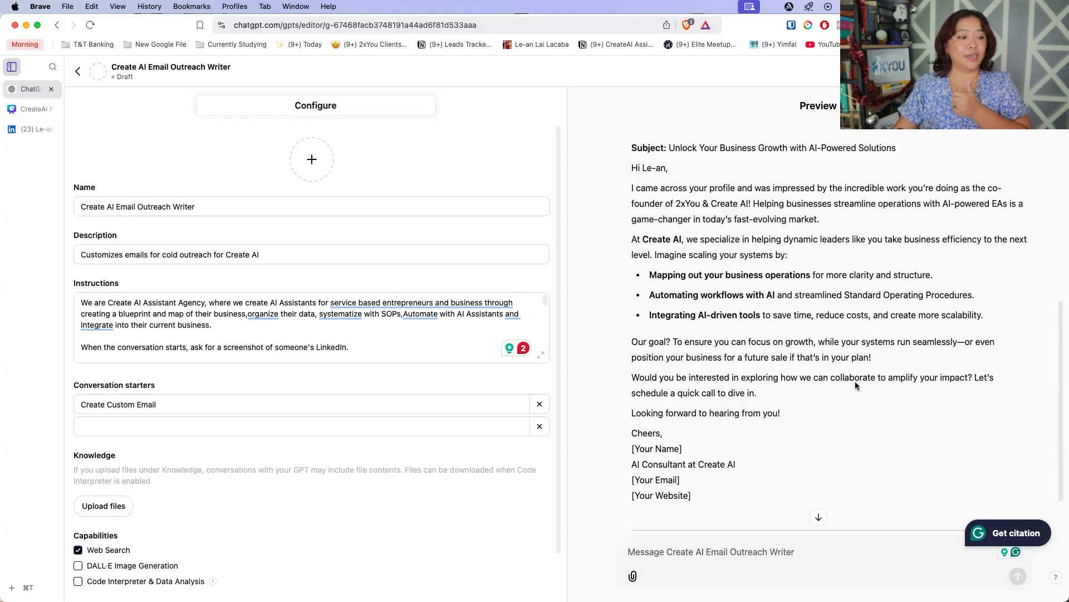
scroll(854, 381, up, 2)
scroll(819, 390, down, 3)
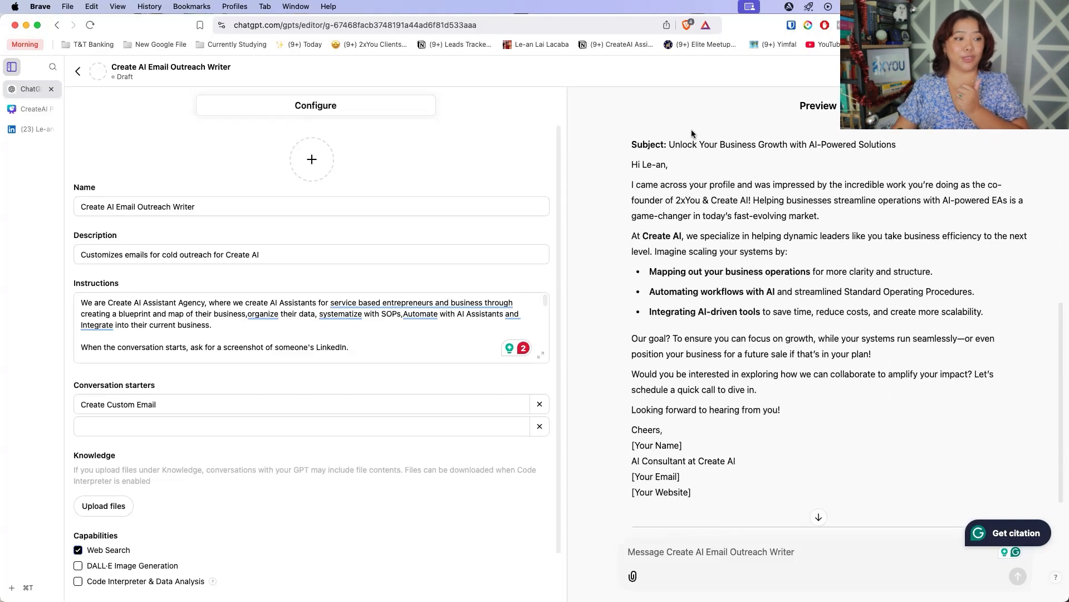
drag(669, 143, 937, 148)
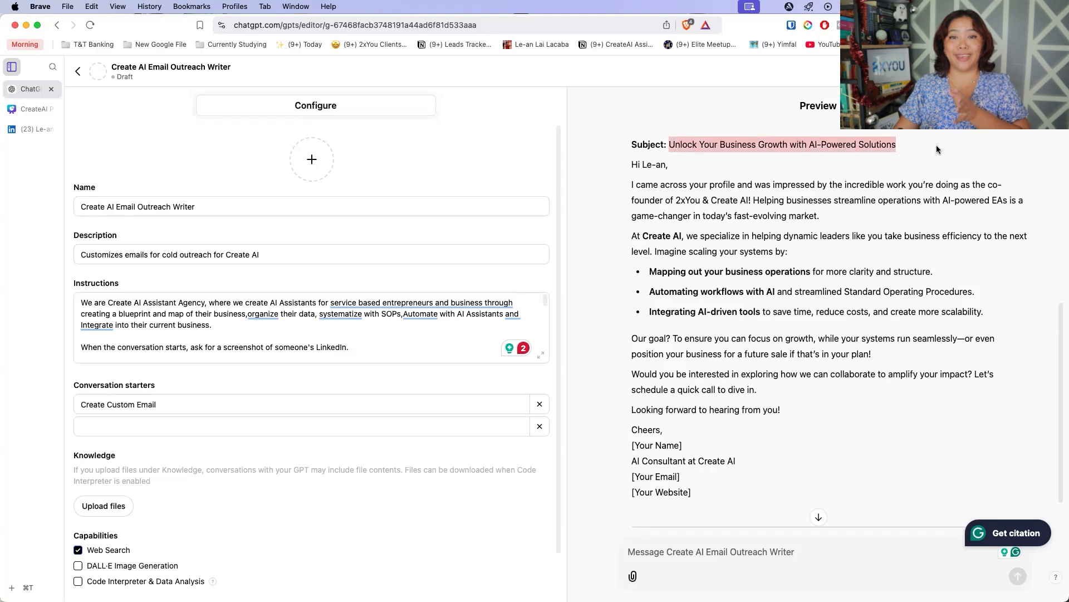
scroll(217, 435, down, 2)
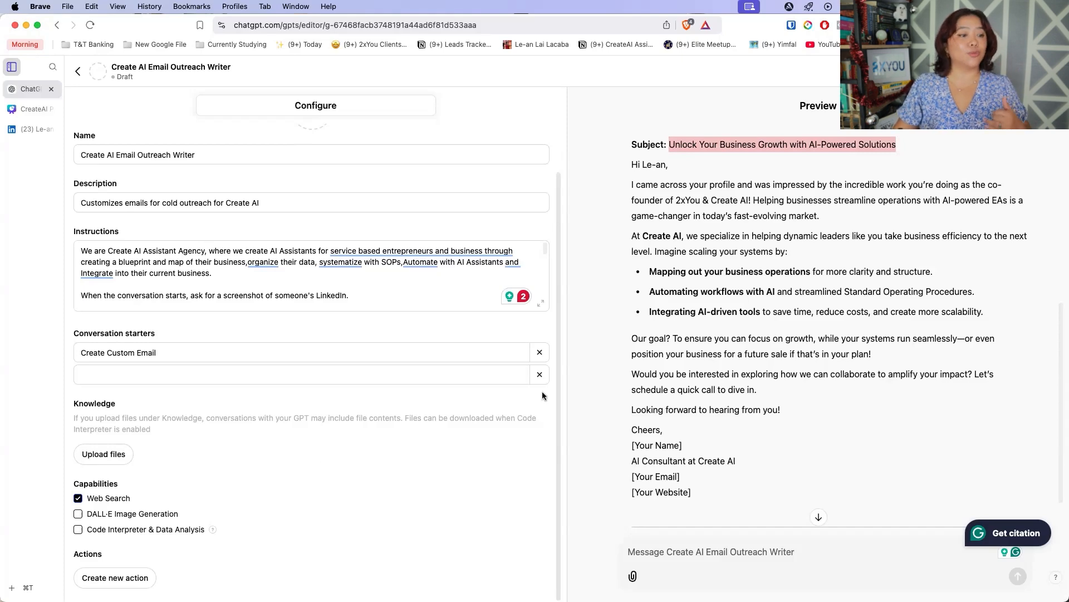
scroll(691, 356, up, 10)
scroll(691, 356, down, 15)
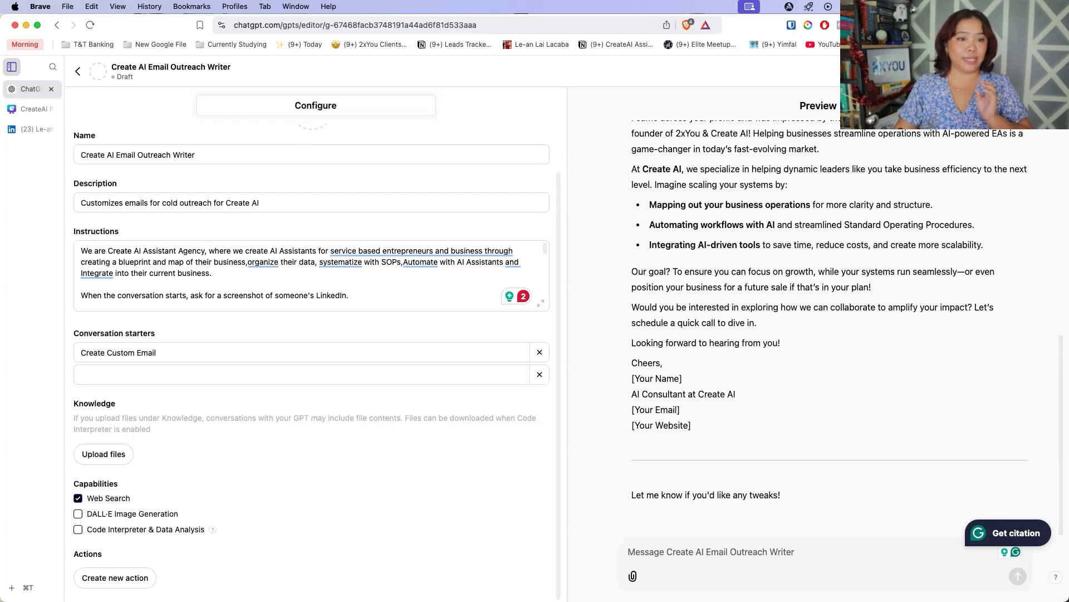
- View the GPT's sharing options and close them without saving
click(1038, 71)
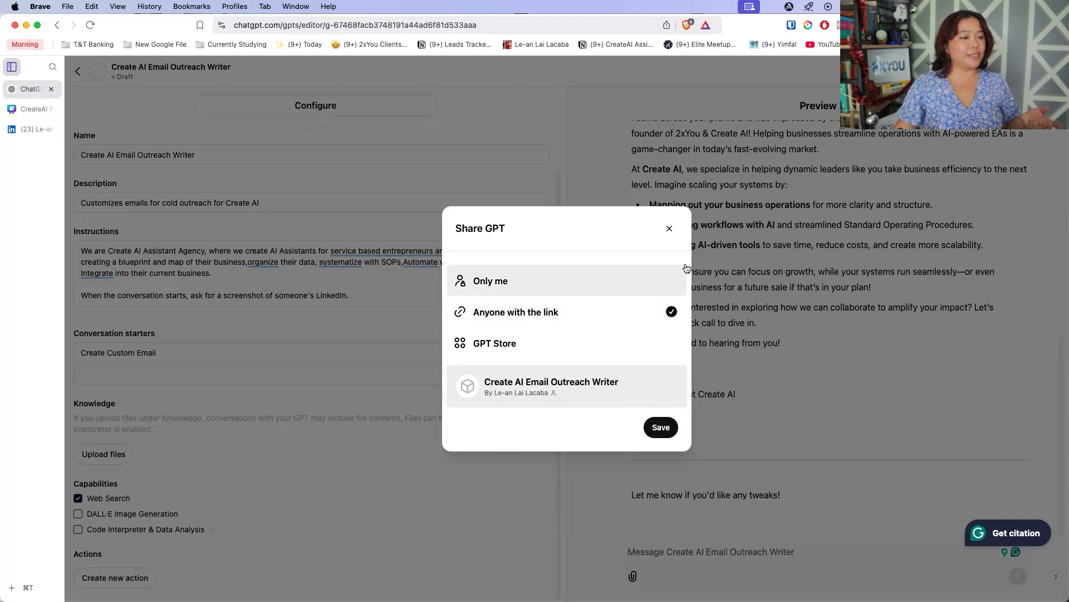
click(669, 229)
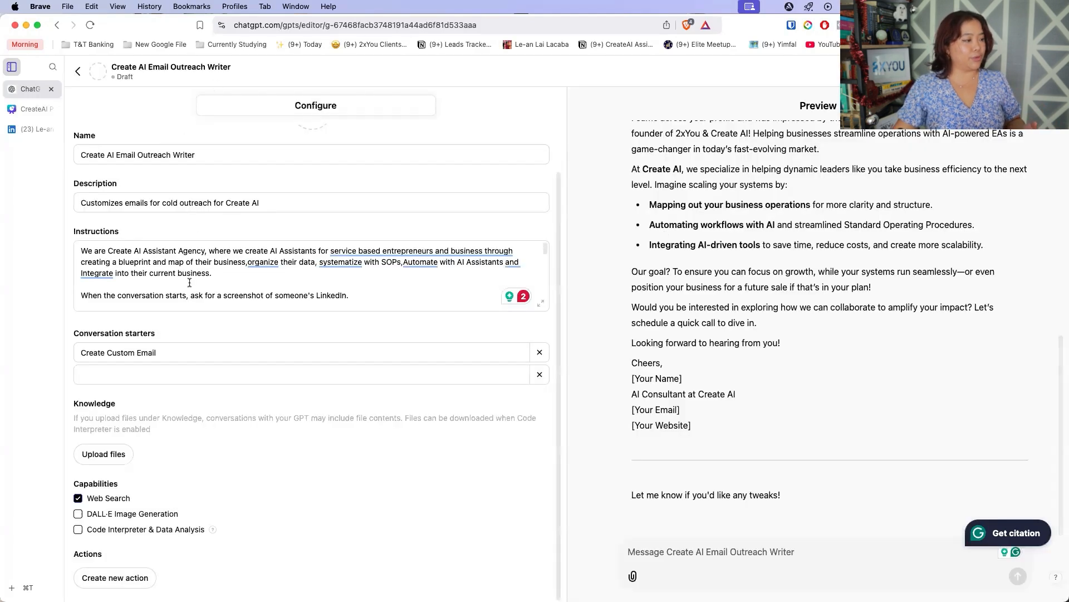
scroll(190, 282, down, 10)
scroll(188, 283, up, 10)
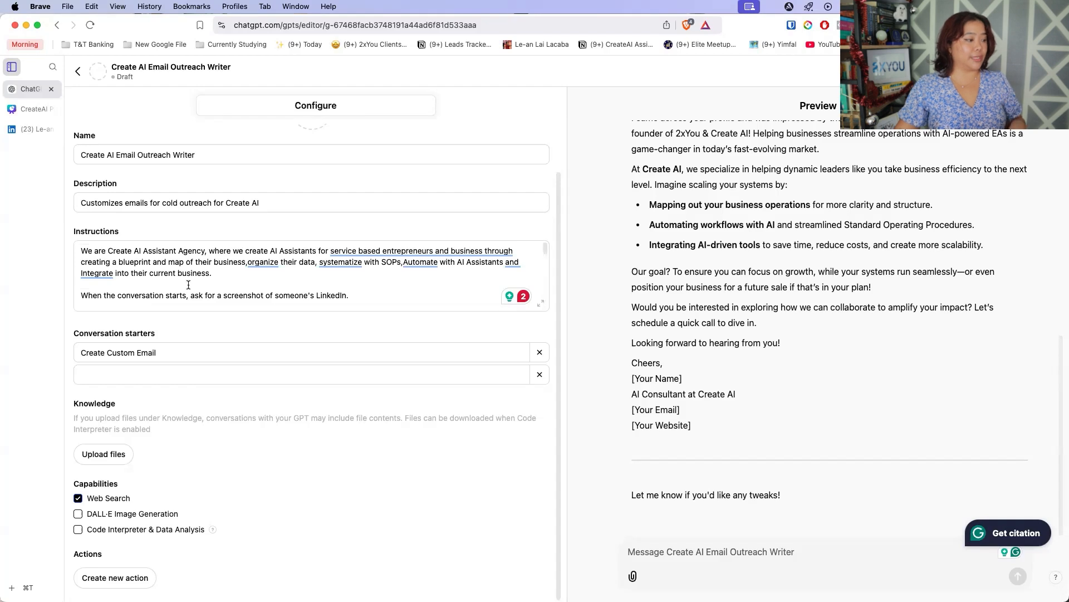
- Add "Find out their secrets" as a second conversation starter and remove it again
click(194, 370)
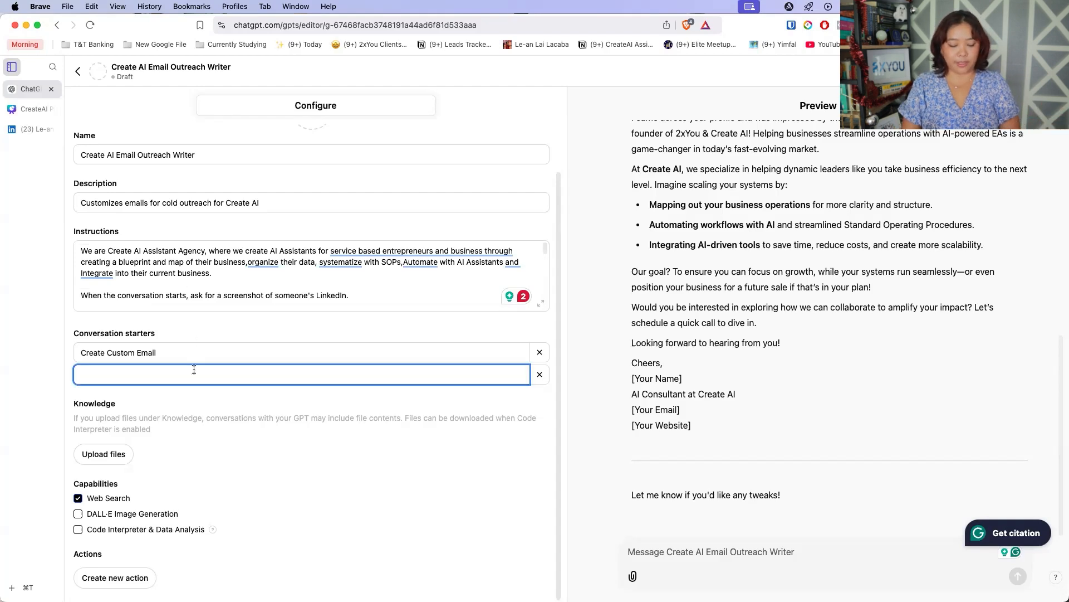
text(Find out their secrets)
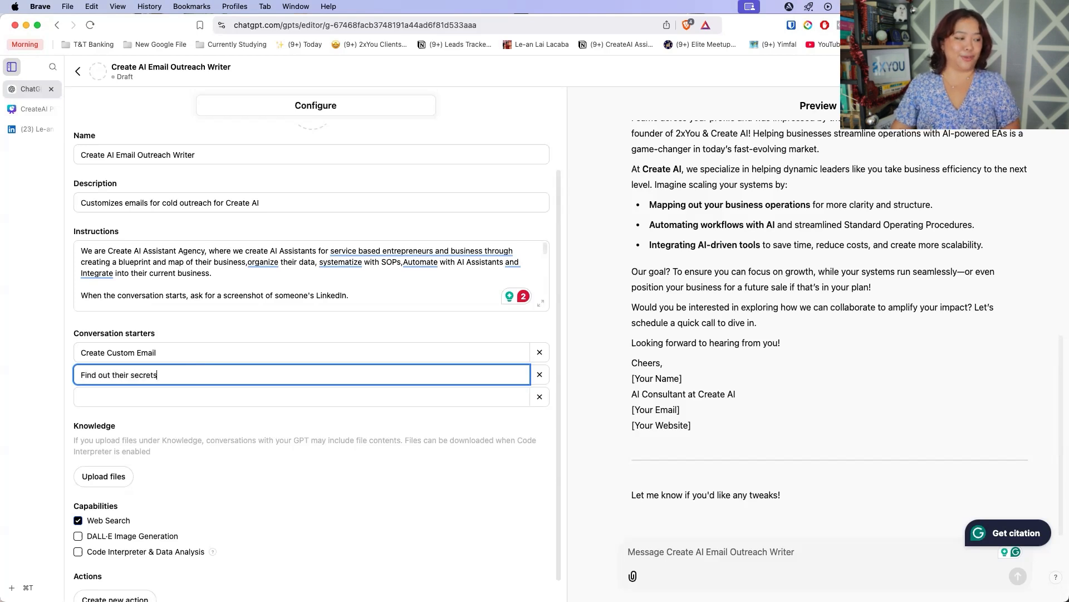
click(274, 475)
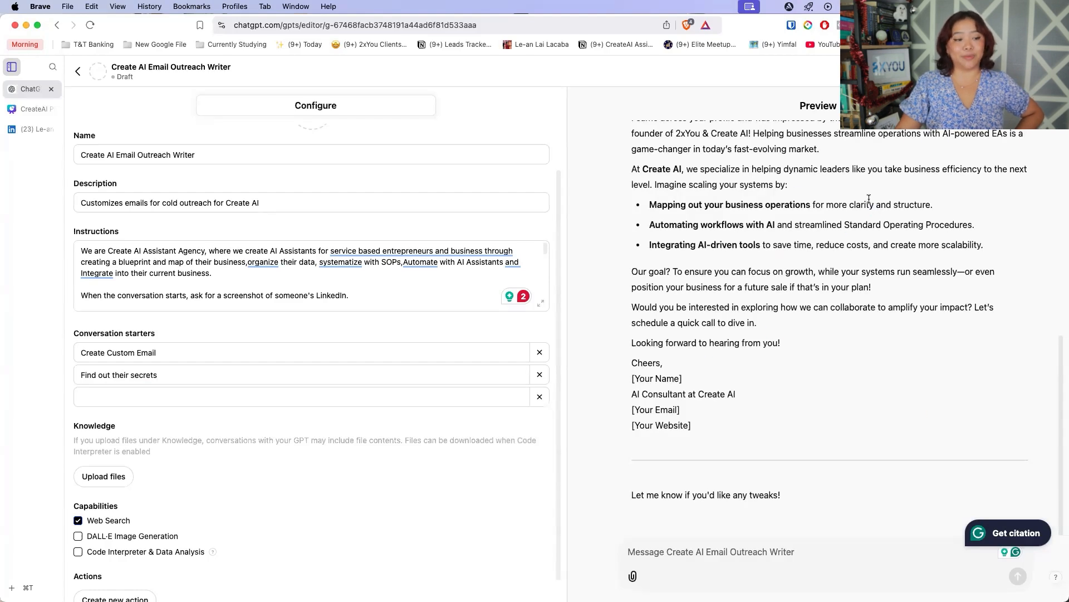
click(540, 374)
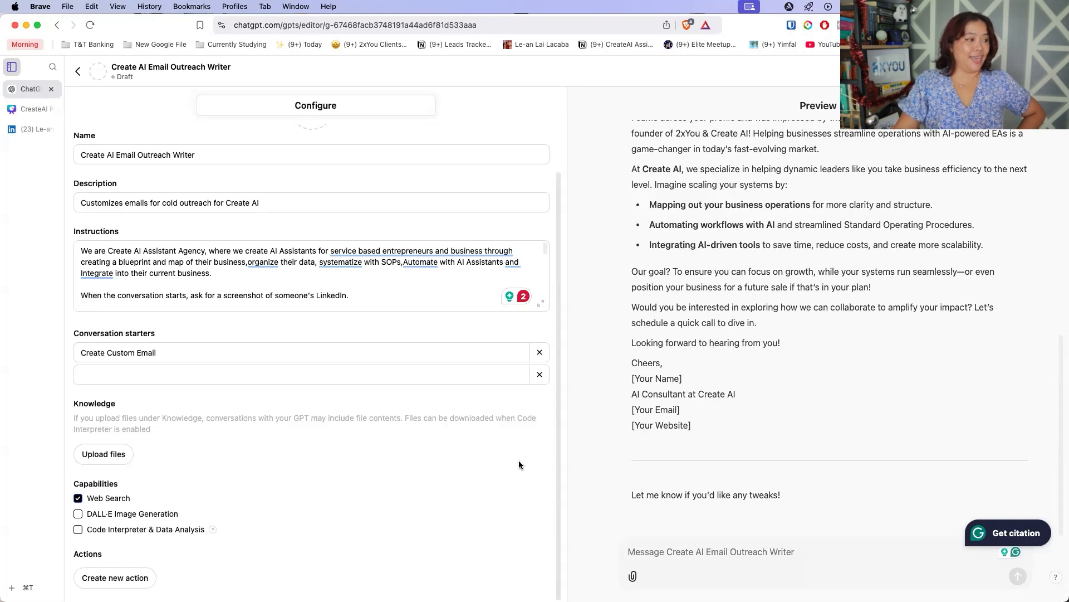
scroll(470, 401, up, 2)
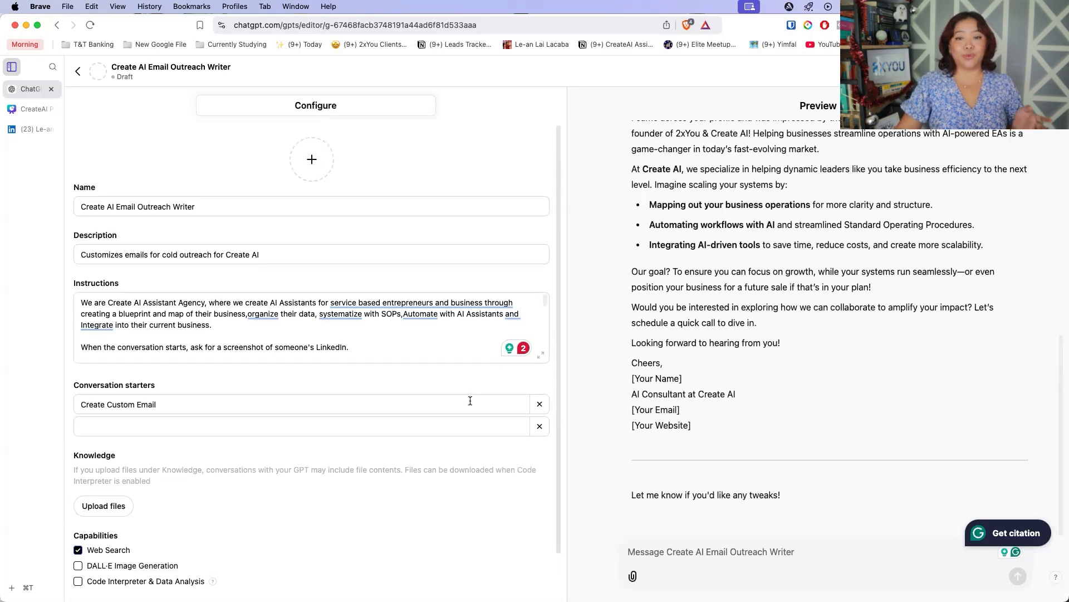